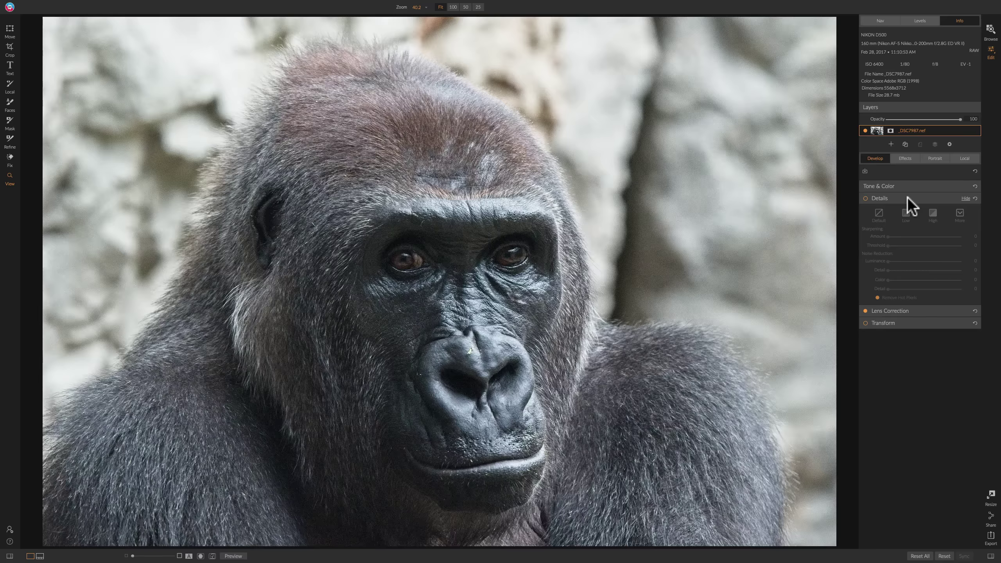
Collapse the Details settings and add a Noise Reduction effects filter to the gorilla photo
{"action": "left_click", "coordinate": [907, 199]}
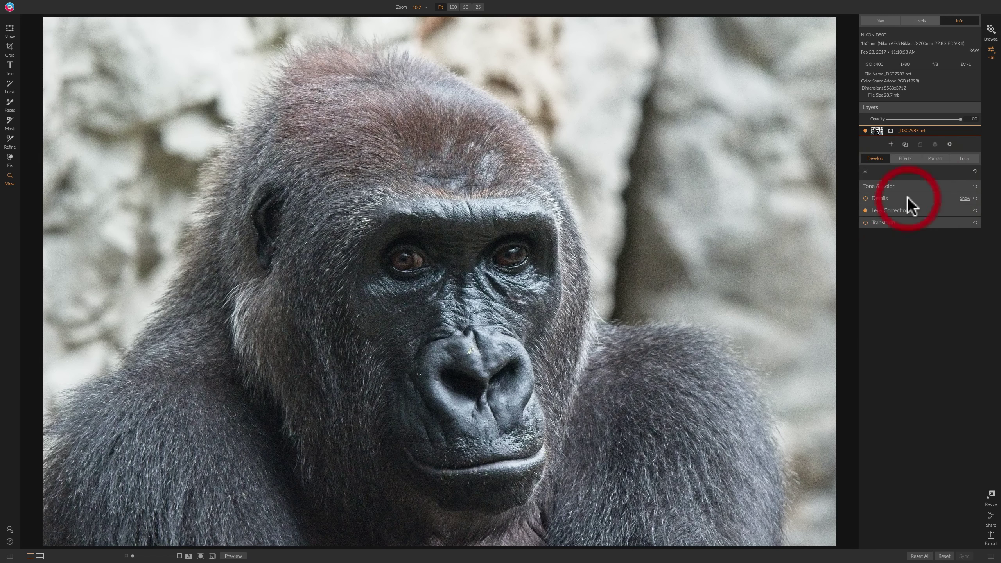
{"action": "left_click", "coordinate": [903, 160]}
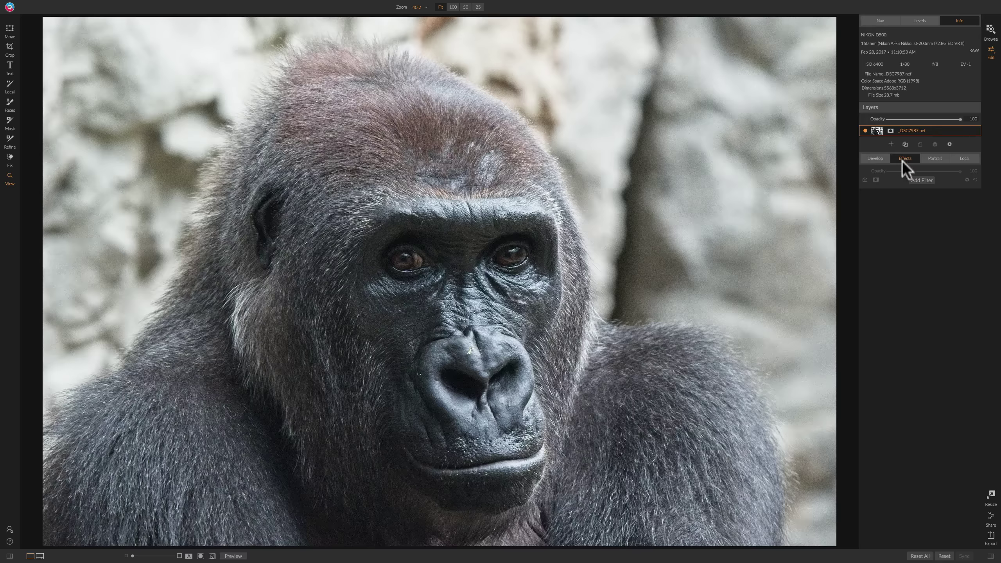
{"action": "left_click", "coordinate": [918, 180]}
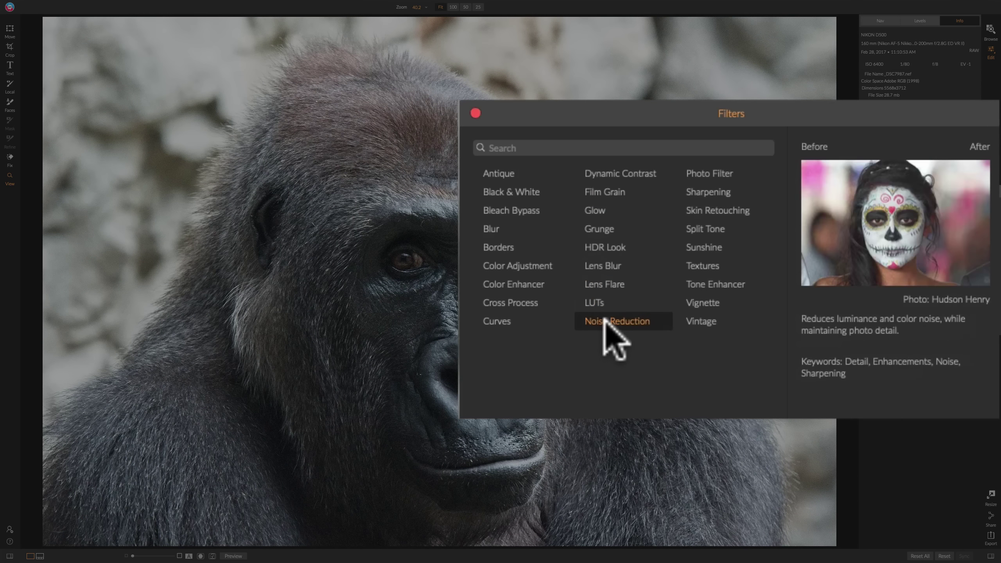
{"action": "left_click", "coordinate": [608, 320]}
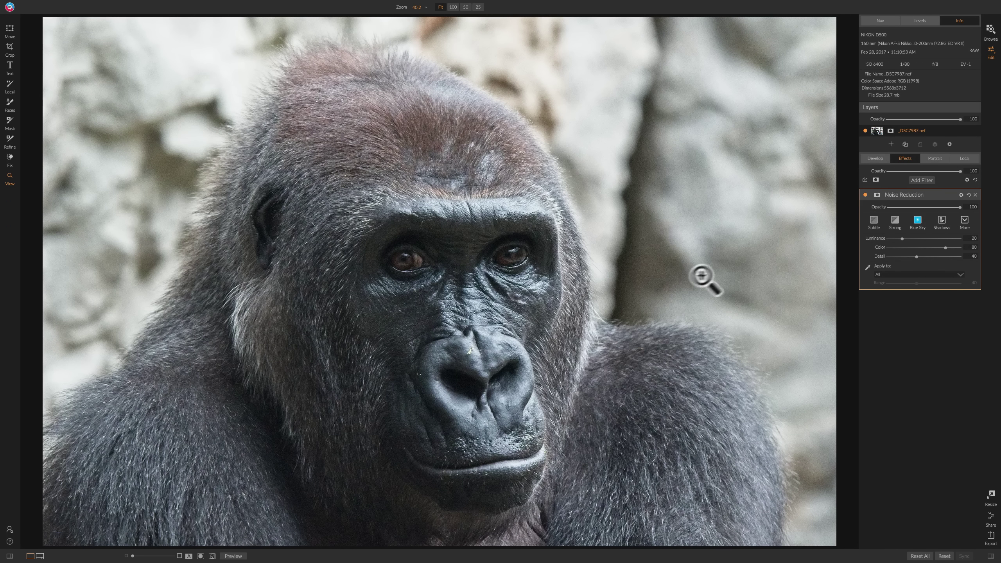
Inspect the unfiltered noise at 100% zoom with the Noise Reduction filter switched off, and re-enable the filter at fit view
{"action": "left_click", "coordinate": [864, 195]}
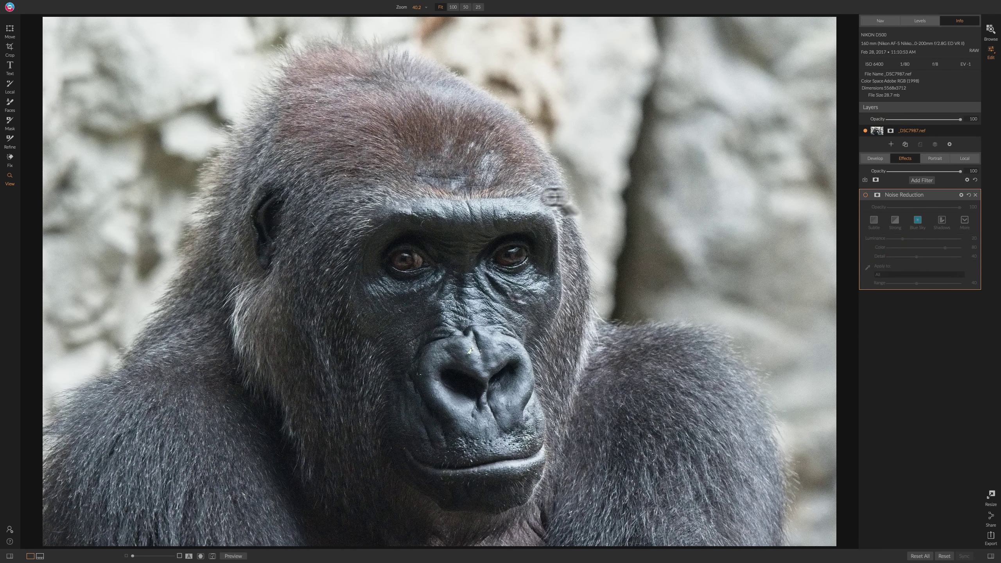
{"action": "left_click", "coordinate": [578, 195]}
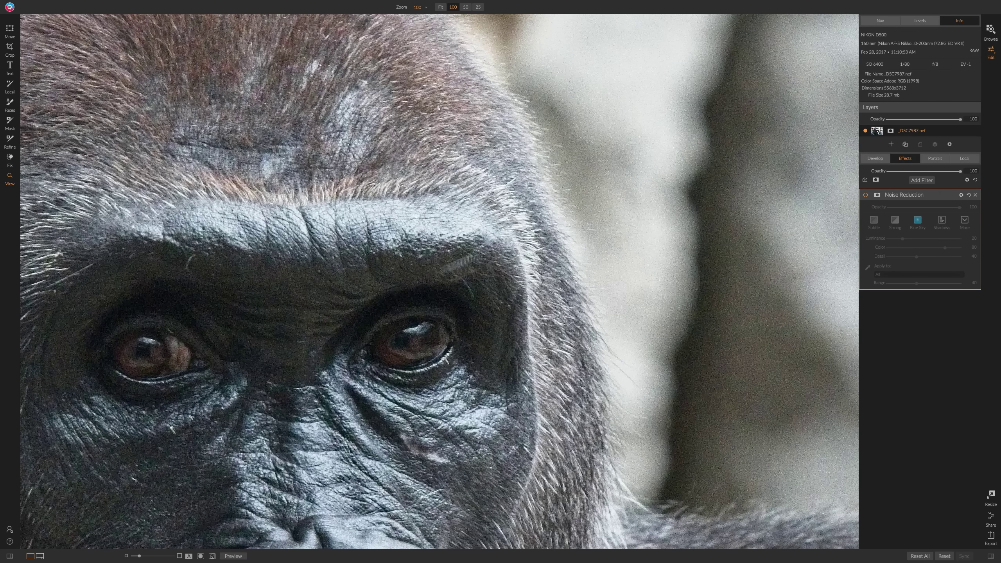
{"action": "left_click", "coordinate": [609, 199]}
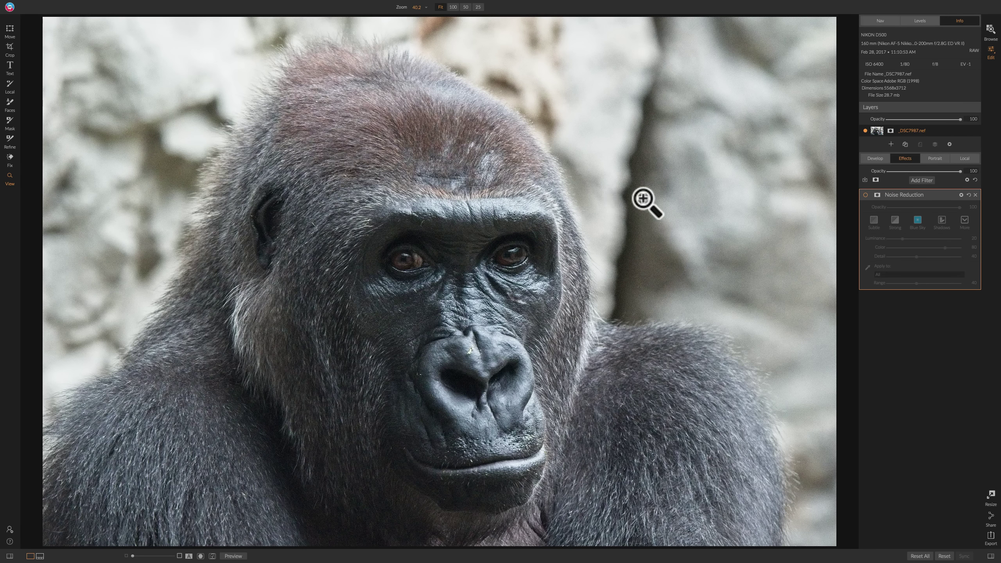
{"action": "left_click", "coordinate": [864, 194]}
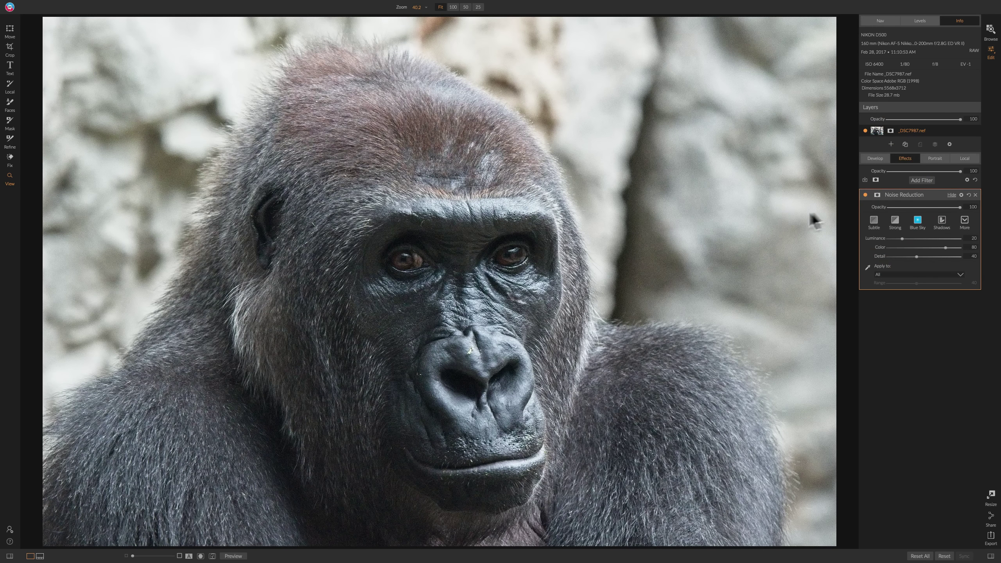
Apply the Strong preset to the Noise Reduction filter and raise its Luminance to 87
{"action": "left_click", "coordinate": [581, 186]}
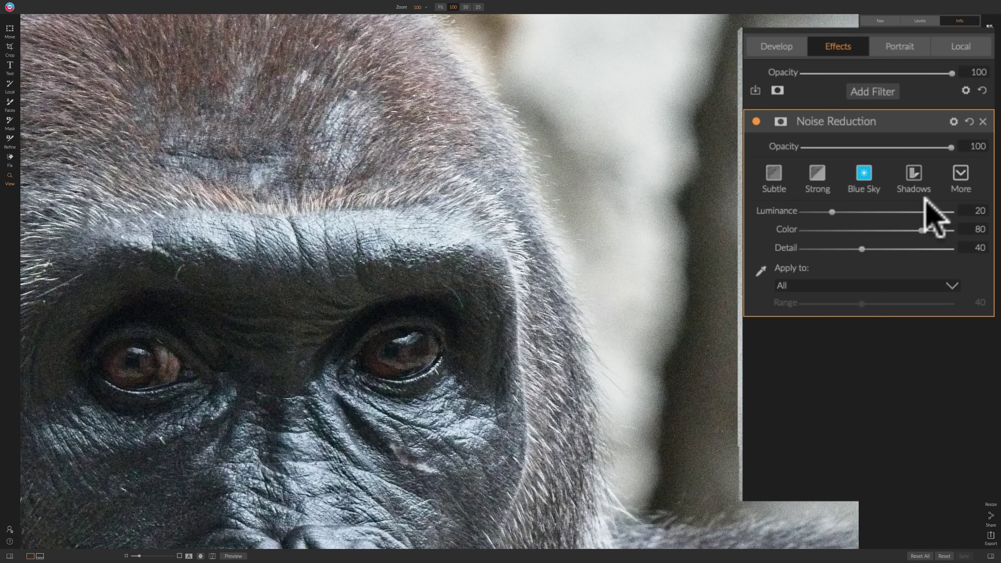
{"action": "left_click", "coordinate": [816, 179]}
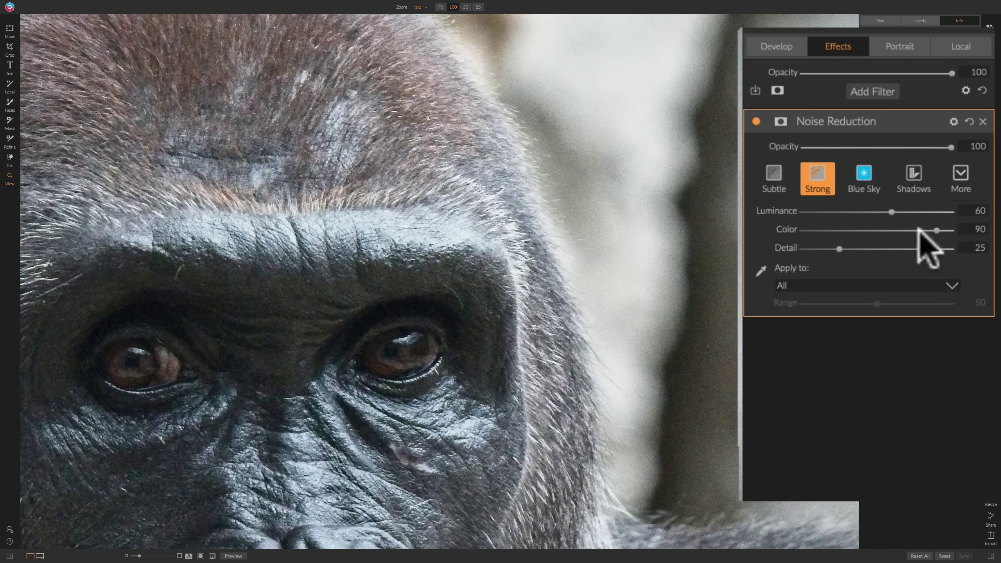
{"action": "left_click", "coordinate": [908, 210]}
{"action": "left_click_drag", "start_coordinate": [908, 205], "coordinate": [932, 212]}
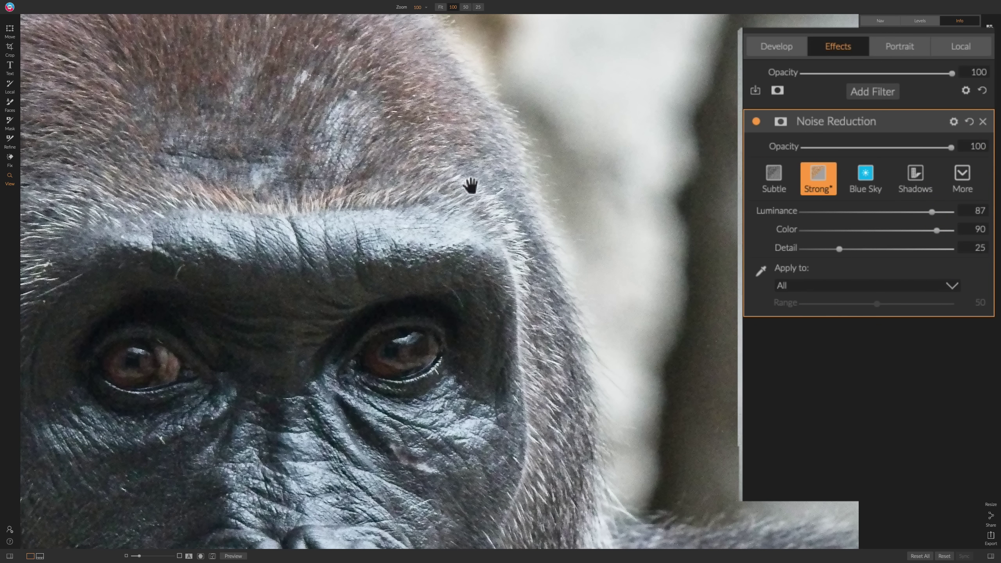
Examine the smoothed fur and background up close, and compare the whole photo with the filter off and on
{"action": "left_click_drag", "start_coordinate": [468, 183], "coordinate": [519, 270]}
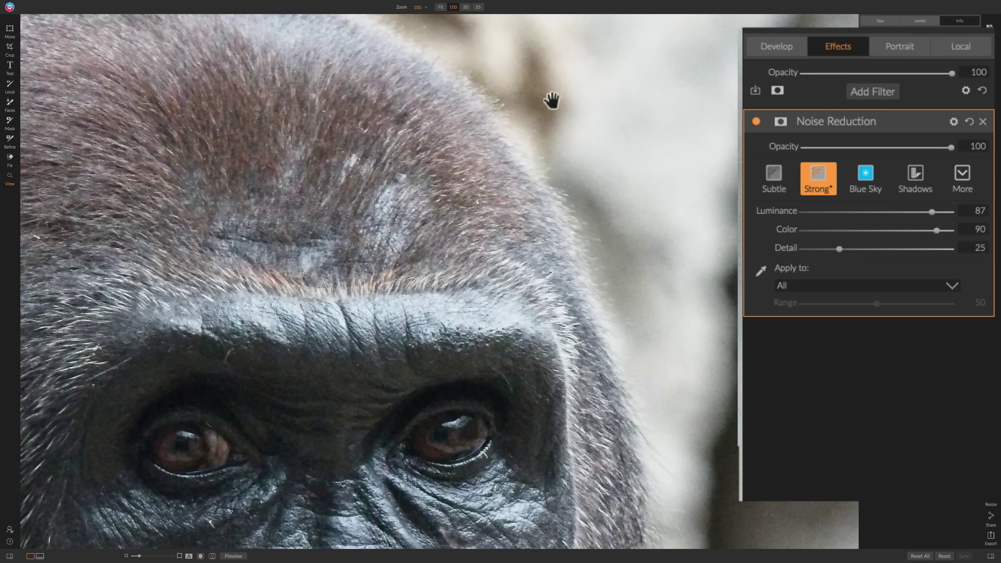
{"action": "left_click", "coordinate": [473, 213]}
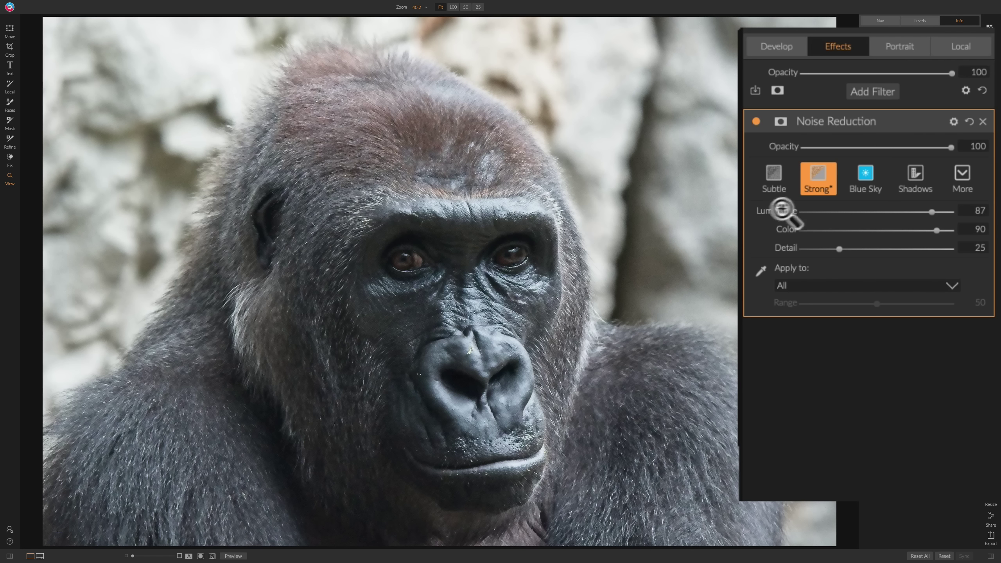
{"action": "left_click", "coordinate": [756, 120]}
{"action": "left_click", "coordinate": [755, 120]}
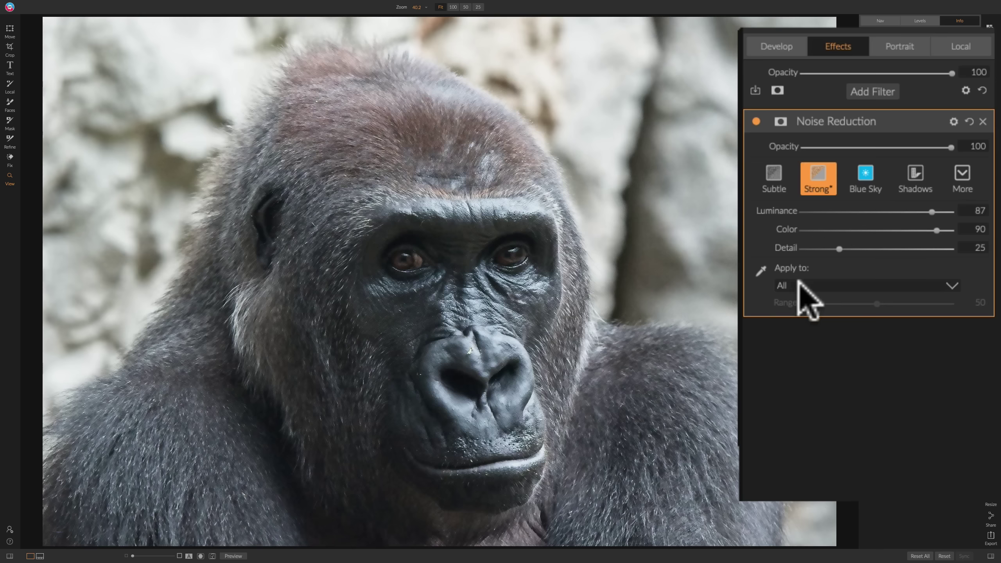
{"action": "left_click", "coordinate": [953, 283]}
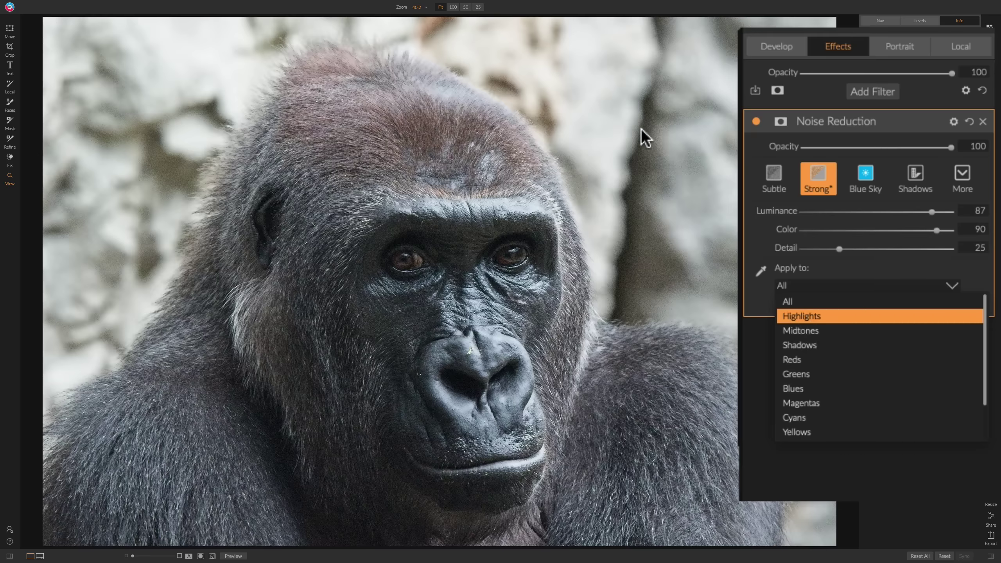
{"action": "left_click", "coordinate": [817, 294]}
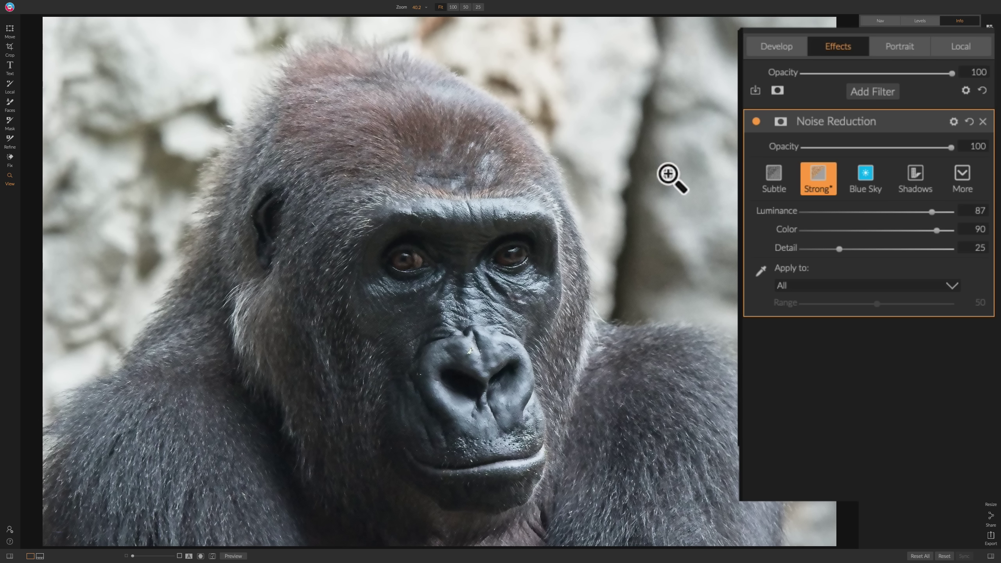
Open the Noise Reduction filter's mask and set the masking brush to Paint Out at size 800
{"action": "left_click", "coordinate": [780, 121]}
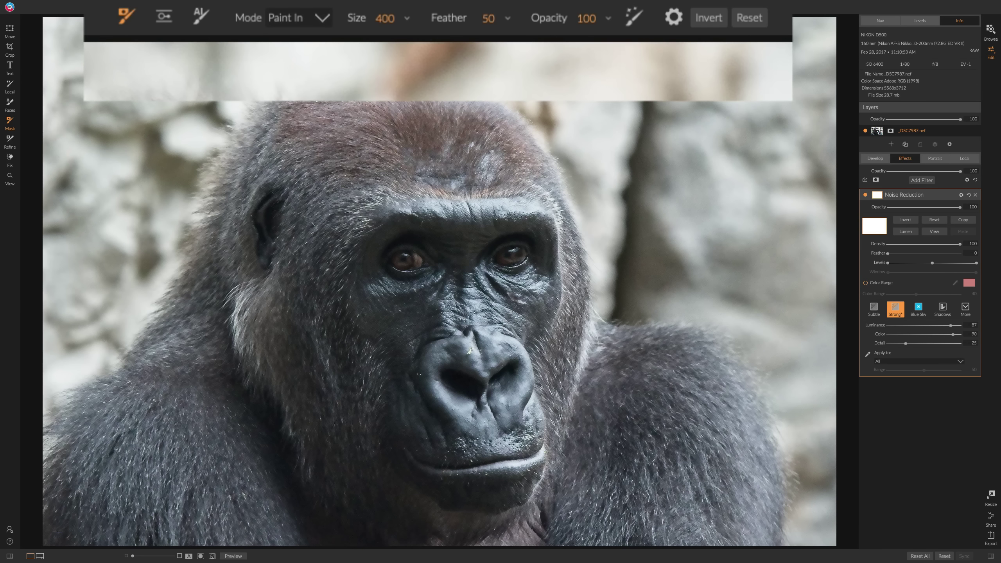
{"action": "left_click", "coordinate": [323, 18]}
{"action": "left_click", "coordinate": [307, 39]}
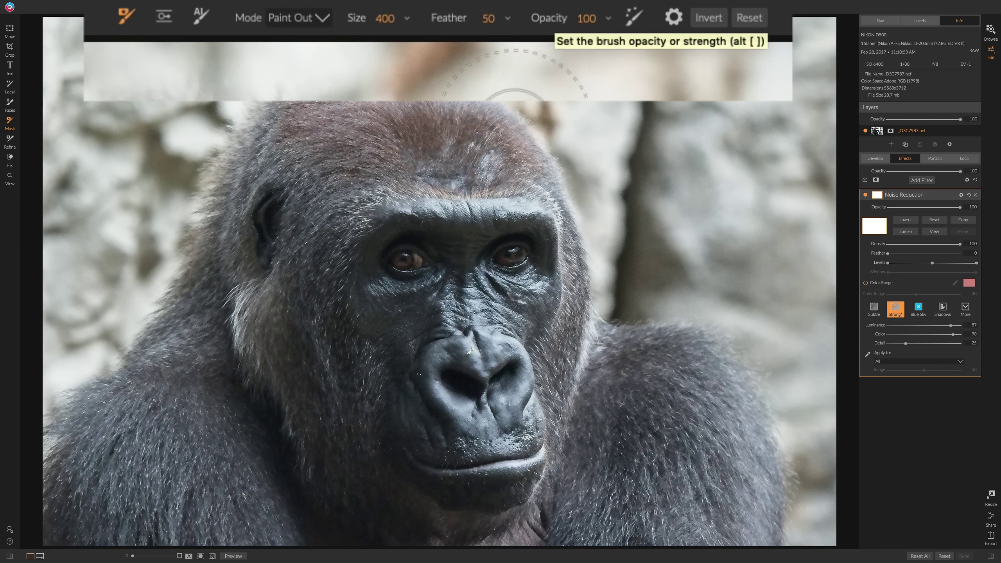
{"action": "key", "text": "bracketright"}
{"action": "key", "text": "bracketright"}
{"action": "key", "text": "bracketright"}
{"action": "key", "text": "bracketright"}
{"action": "key", "text": "bracketright"}
{"action": "key", "text": "bracketright"}
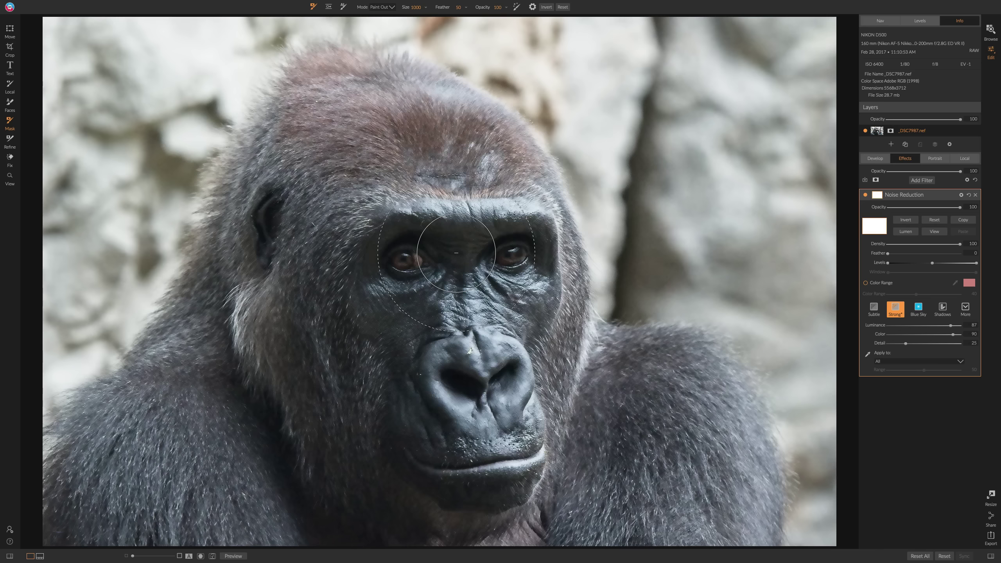
{"action": "key", "text": "bracketleft"}
{"action": "key", "text": "bracketleft"}
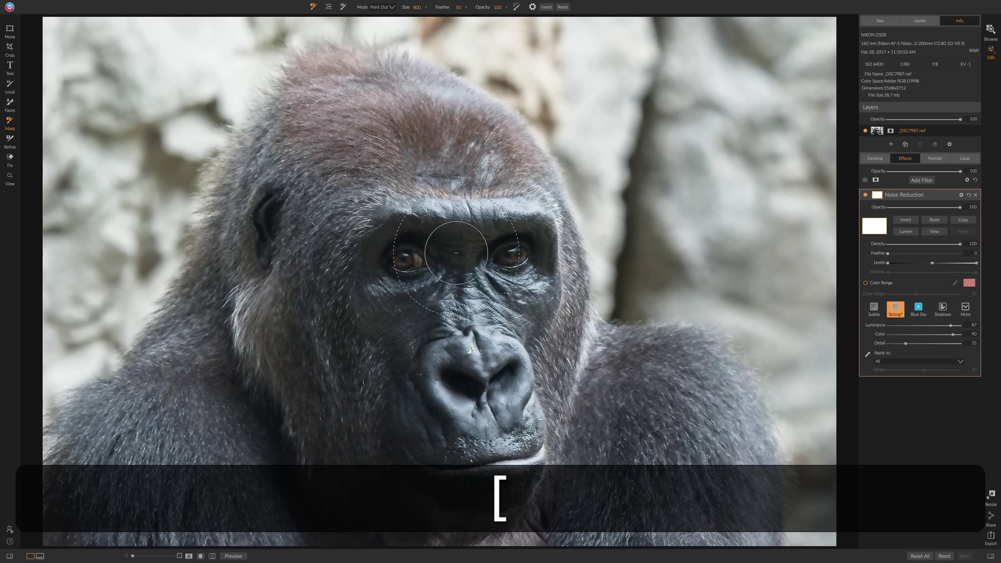
{"action": "key", "text": "bracketleft"}
{"action": "key", "text": "bracketleft"}
{"action": "key", "text": "bracketright"}
{"action": "key", "text": "bracketright"}
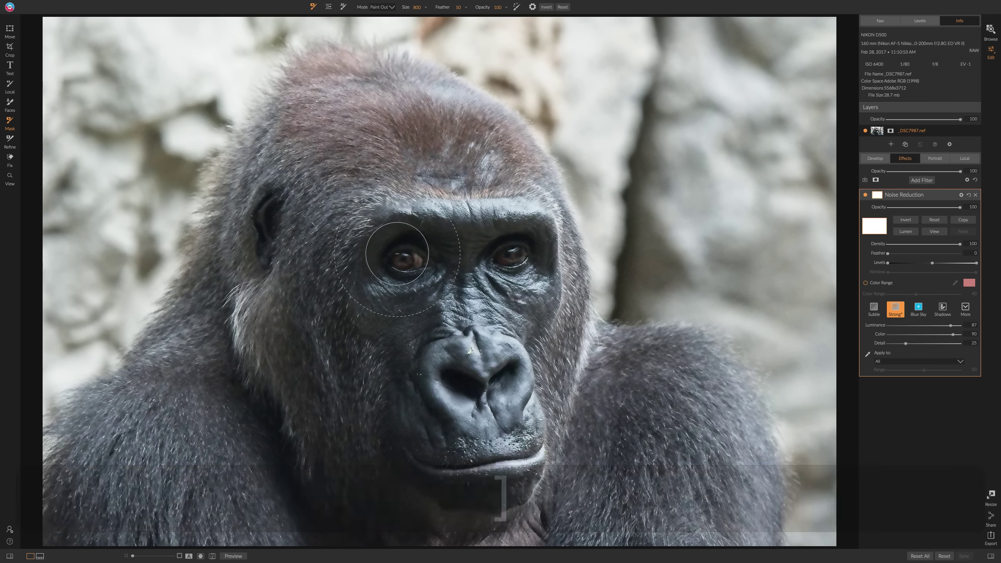
Mask the noise reduction out of the gorilla's face, extending to the cheek and forehead with the red mask overlay shown
{"action": "mouse_move", "coordinate": [453, 225]}
{"action": "left_mouse_down"}
{"action": "mouse_move", "coordinate": [394, 228]}
{"action": "mouse_move", "coordinate": [390, 249]}
{"action": "mouse_move", "coordinate": [487, 268]}
{"action": "mouse_move", "coordinate": [447, 350]}
{"action": "mouse_move", "coordinate": [534, 438]}
{"action": "mouse_move", "coordinate": [548, 314]}
{"action": "mouse_move", "coordinate": [467, 336]}
{"action": "left_mouse_up"}
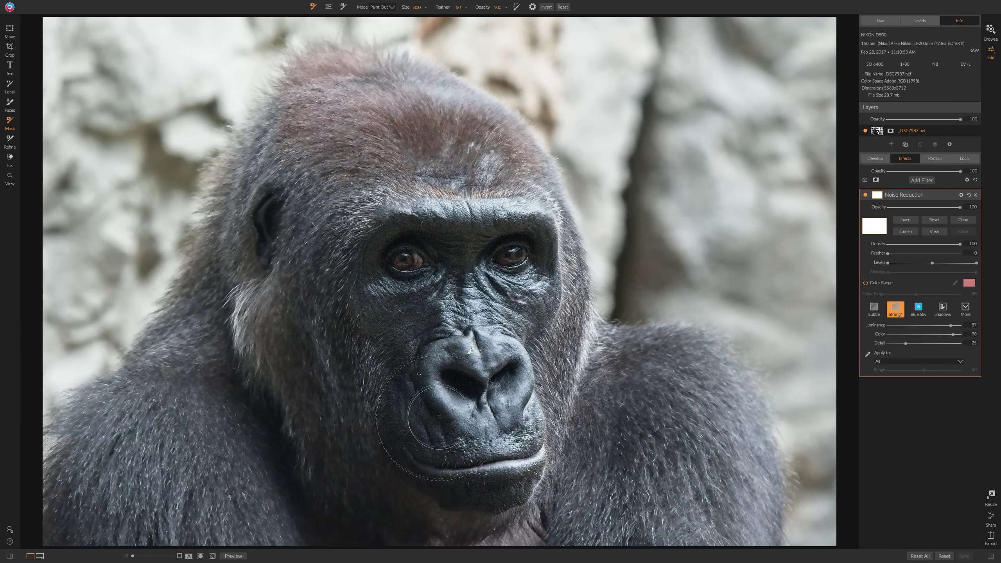
{"action": "left_click_drag", "start_coordinate": [446, 391], "coordinate": [445, 314]}
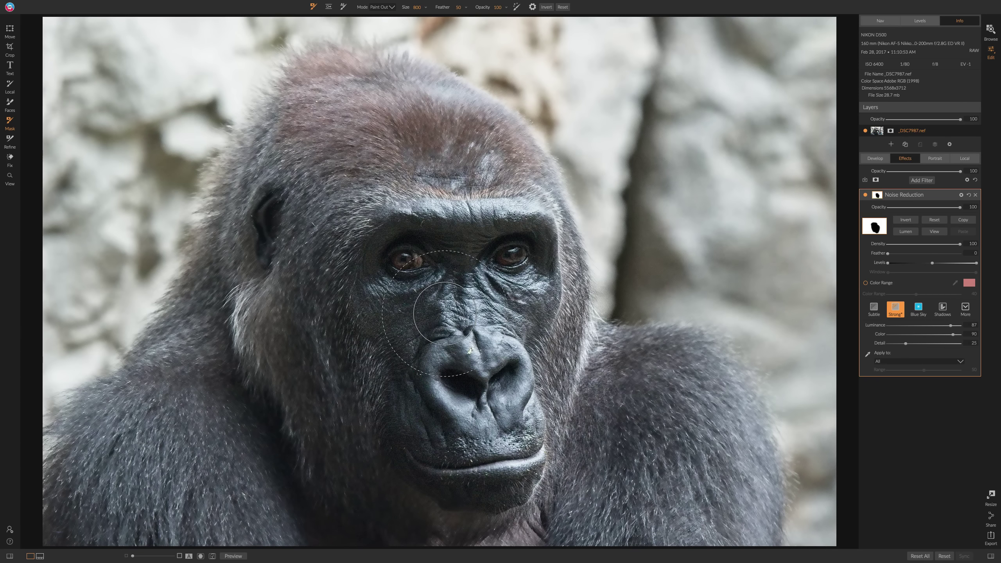
{"action": "left_click", "coordinate": [204, 546]}
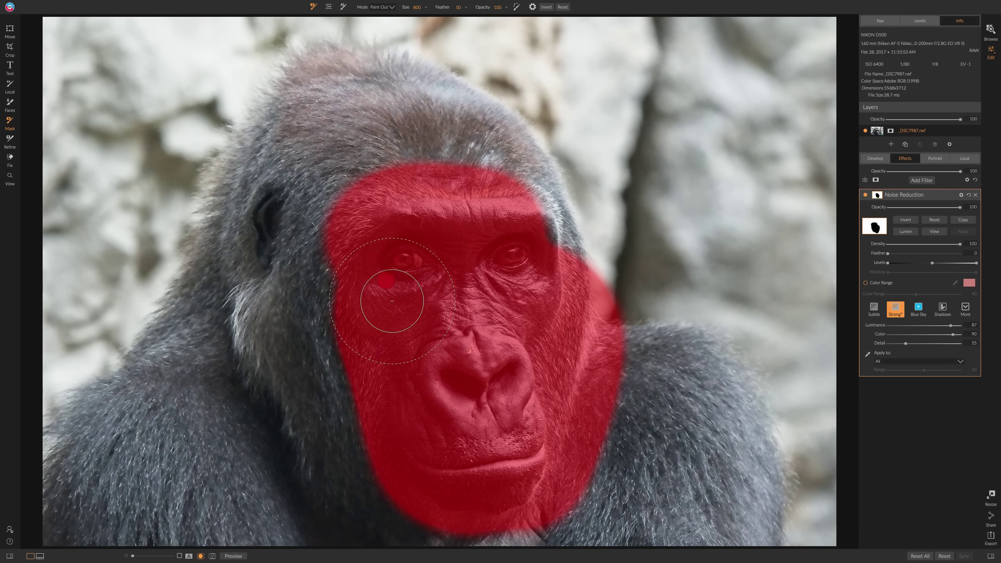
{"action": "mouse_move", "coordinate": [391, 238]}
{"action": "left_mouse_down"}
{"action": "mouse_move", "coordinate": [483, 207]}
{"action": "mouse_move", "coordinate": [402, 213]}
{"action": "mouse_move", "coordinate": [368, 234]}
{"action": "mouse_move", "coordinate": [374, 276]}
{"action": "left_mouse_up"}
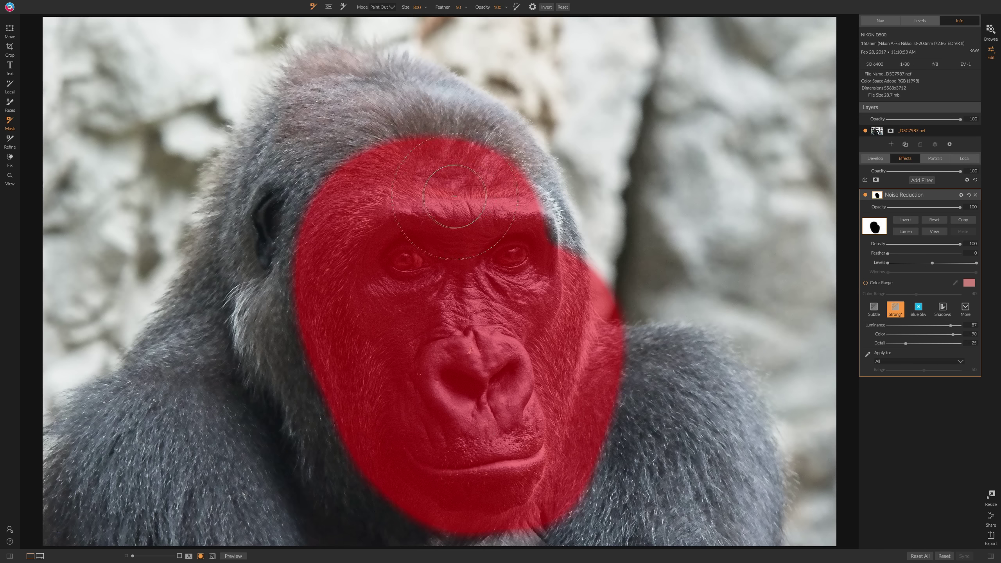
{"action": "mouse_move", "coordinate": [470, 189]}
{"action": "left_mouse_down"}
{"action": "mouse_move", "coordinate": [440, 163]}
{"action": "mouse_move", "coordinate": [398, 173]}
{"action": "mouse_move", "coordinate": [384, 195]}
{"action": "left_mouse_up"}
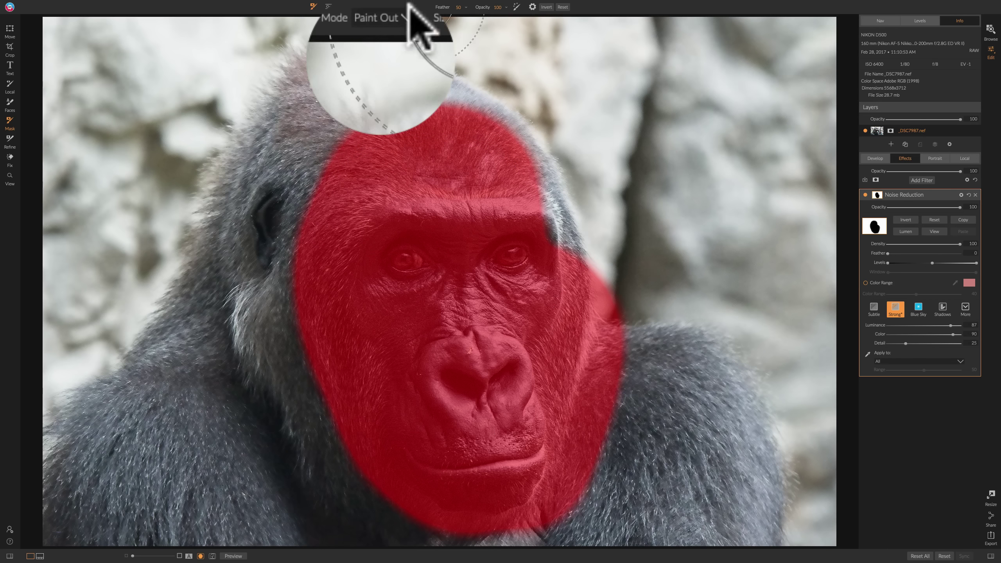
Switch the brush to Paint In at size 400 and restore noise reduction along the outer edge of the face beside the shoulder
{"action": "left_click", "coordinate": [405, 18]}
{"action": "left_click", "coordinate": [394, 56]}
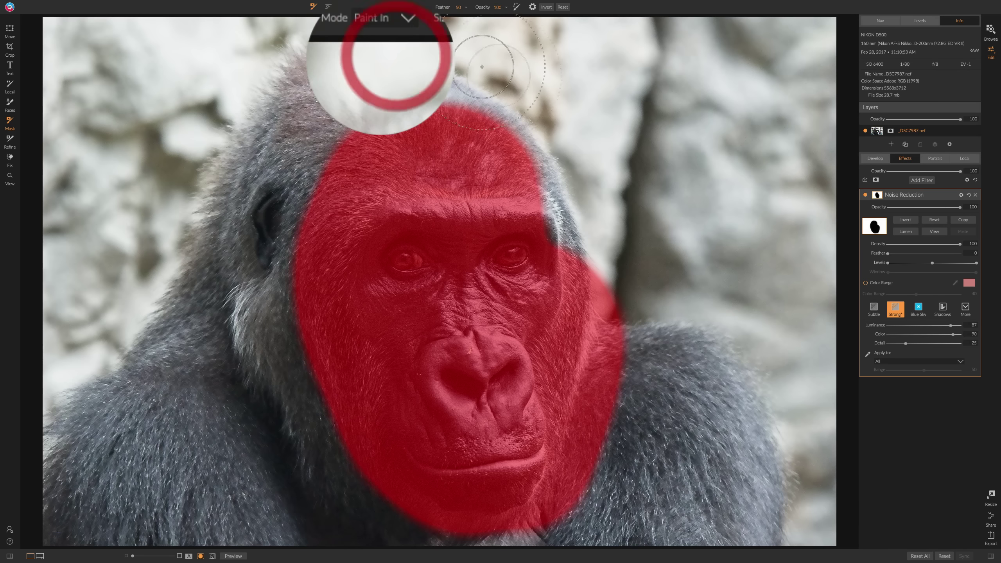
{"action": "key", "text": "bracketleft"}
{"action": "key", "text": "bracketleft"}
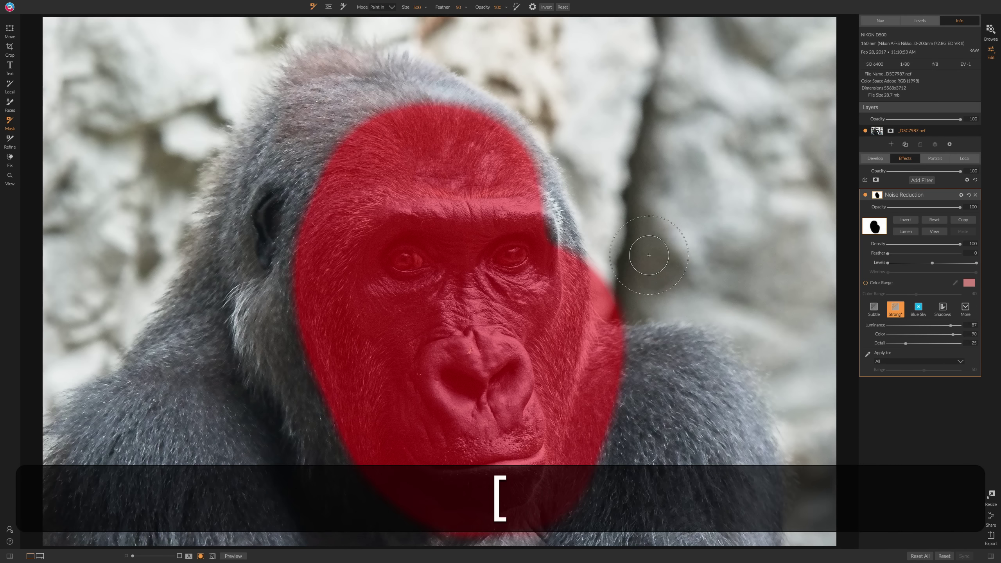
{"action": "left_click", "coordinate": [630, 264]}
{"action": "mouse_move", "coordinate": [629, 264]}
{"action": "left_mouse_down"}
{"action": "mouse_move", "coordinate": [586, 473]}
{"action": "mouse_move", "coordinate": [567, 512]}
{"action": "left_mouse_up"}
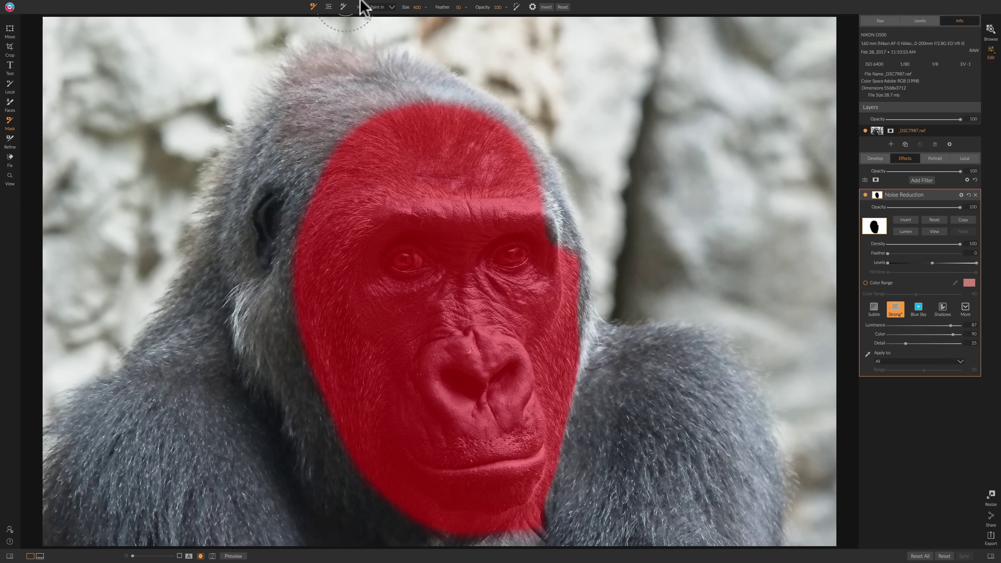
Paint out the missed strip between the forehead and the eye on the shoulder side, and hide the mask overlay
{"action": "left_click", "coordinate": [377, 7]}
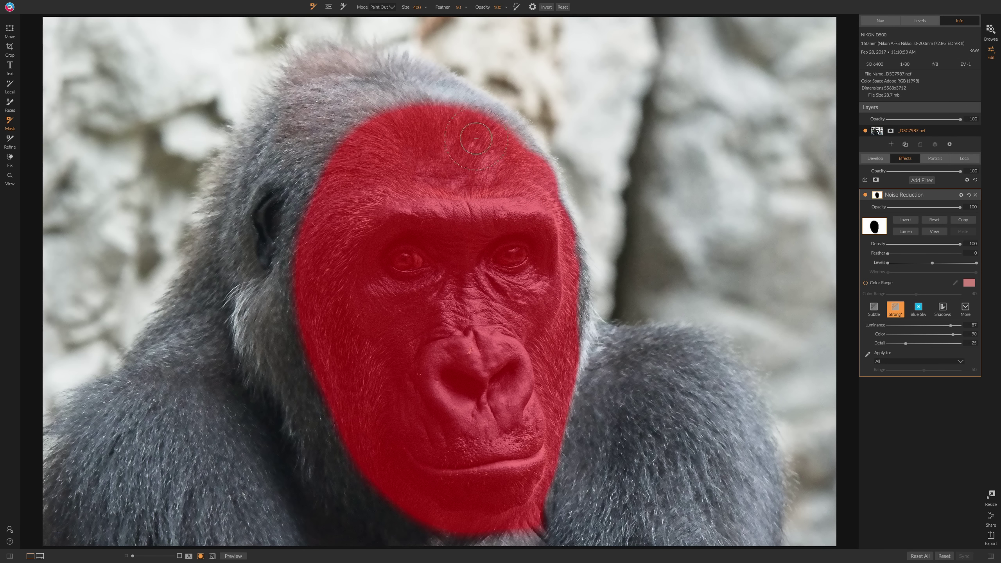
{"action": "left_click", "coordinate": [490, 147]}
{"action": "left_click", "coordinate": [204, 545]}
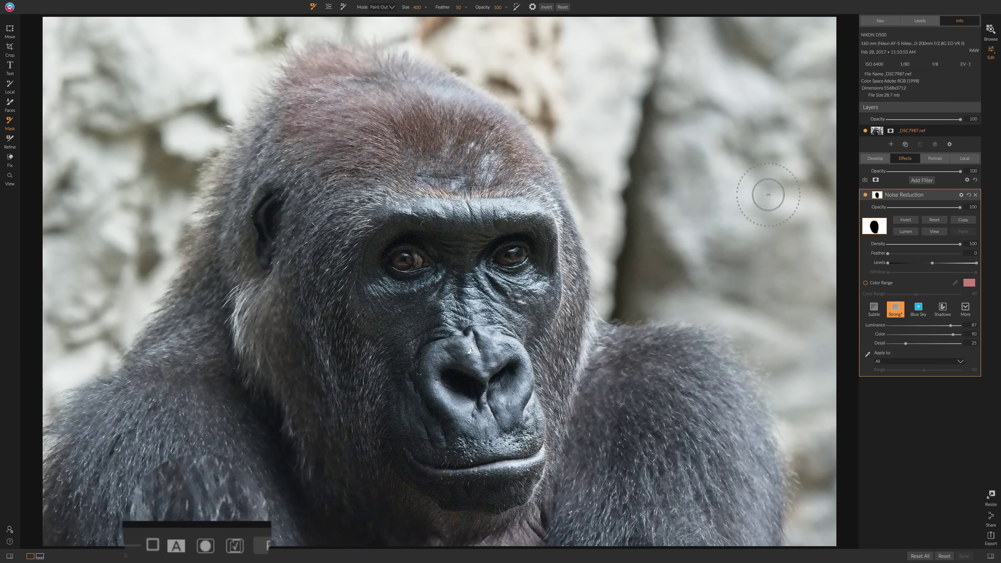
Compare the photo with the masked Noise Reduction filter off and on
{"action": "left_click", "coordinate": [864, 195]}
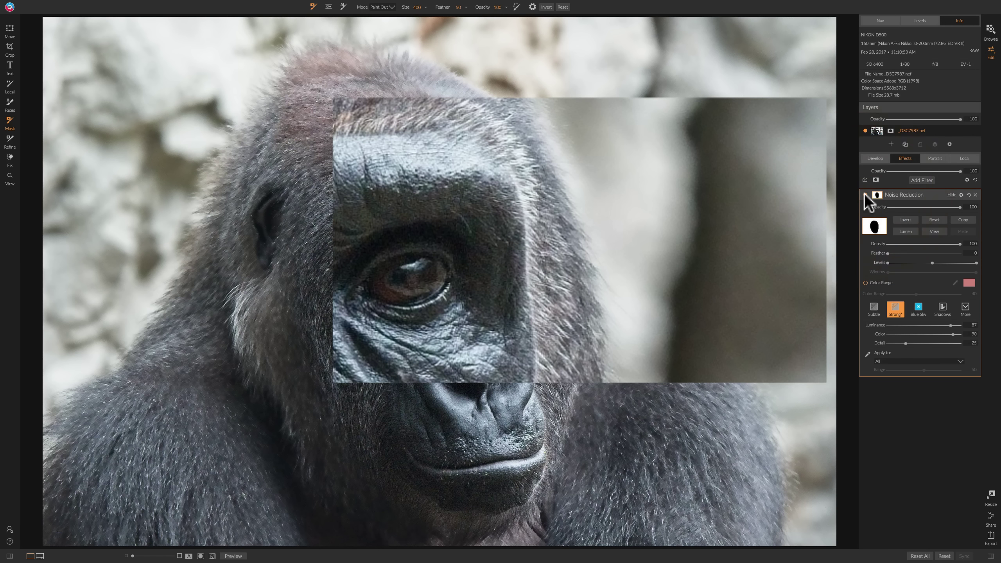
{"action": "left_click", "coordinate": [864, 195]}
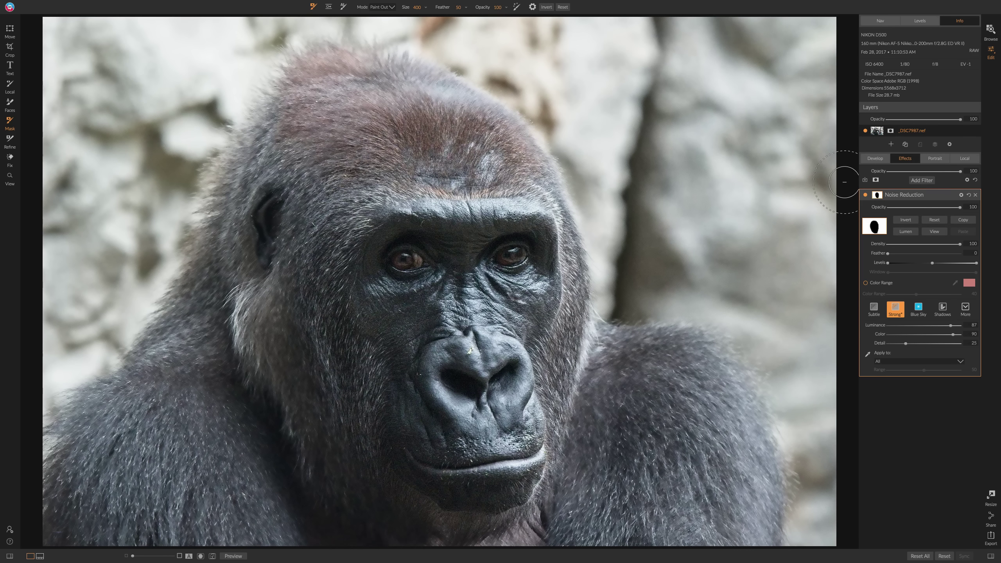
Add a second Noise Reduction filter above the masked one
{"action": "left_click", "coordinate": [927, 182]}
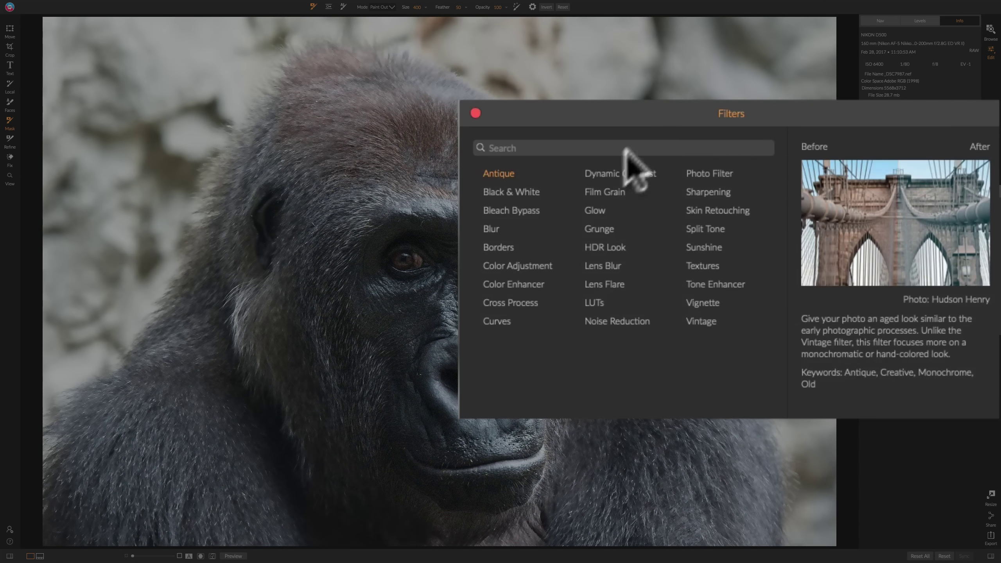
{"action": "left_click", "coordinate": [609, 322]}
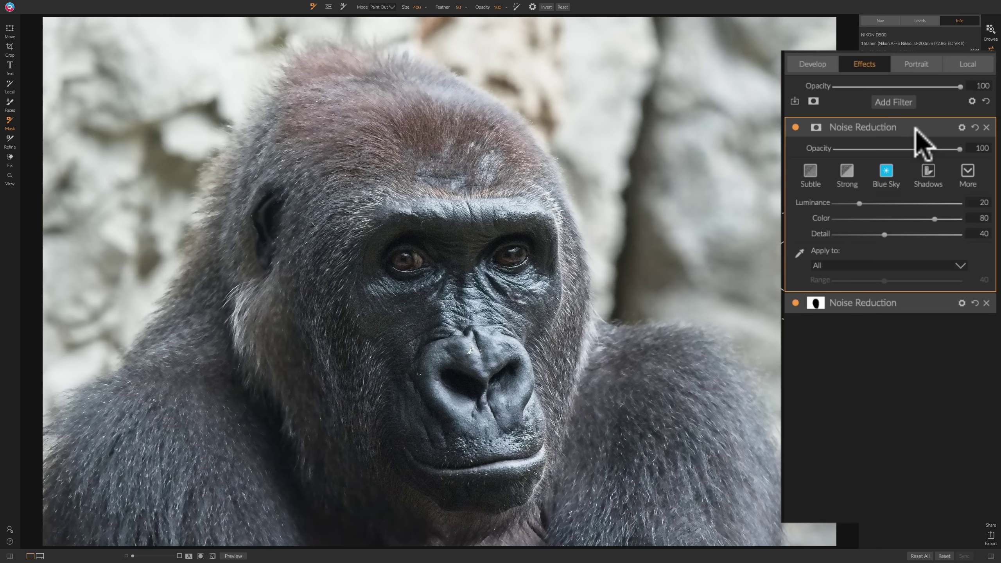
Try limiting the upper Noise Reduction filter to Shadows with Luminance 64, and return its target range to All
{"action": "left_click", "coordinate": [851, 265]}
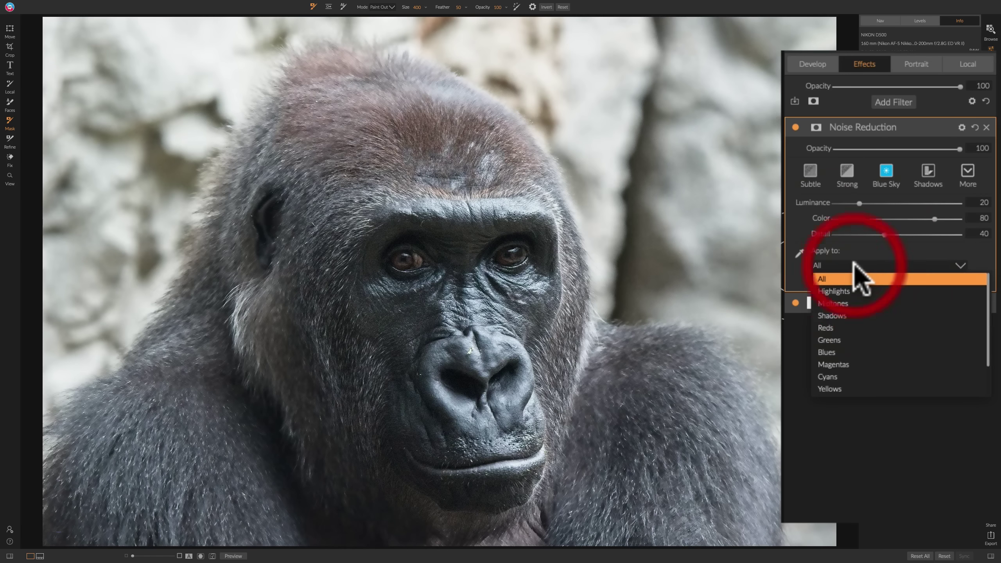
{"action": "left_click", "coordinate": [843, 315]}
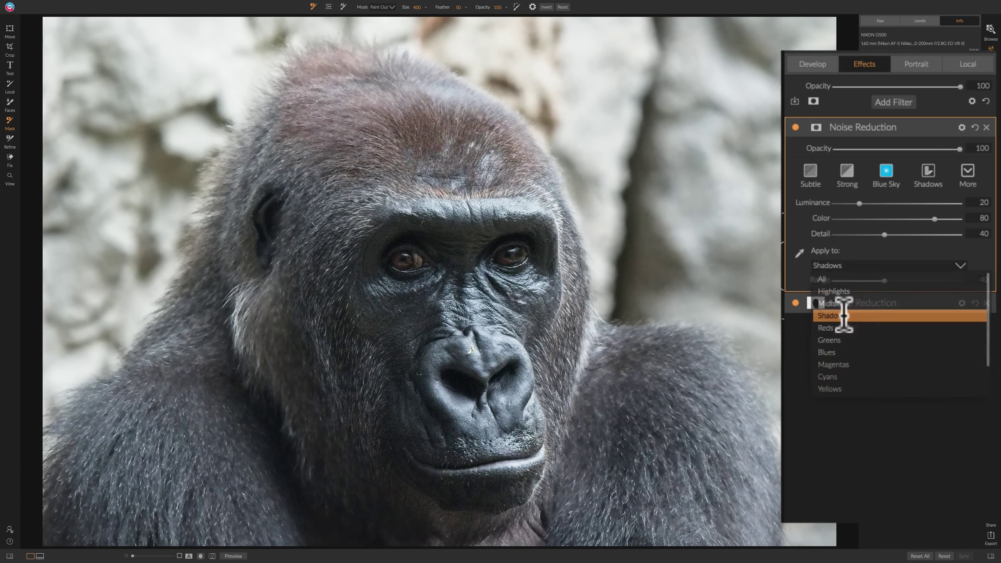
{"action": "left_click_drag", "start_coordinate": [859, 203], "coordinate": [913, 203]}
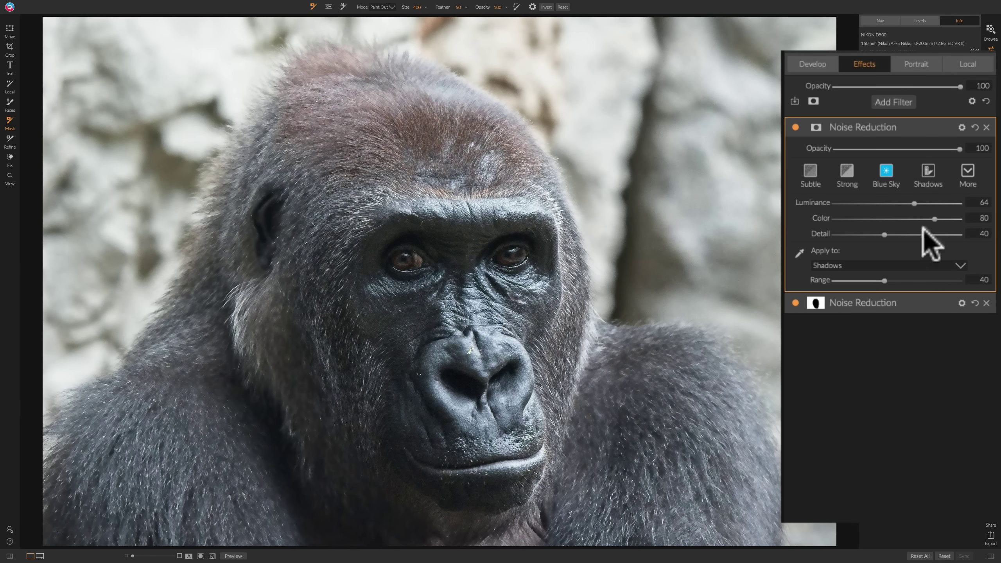
{"action": "left_click", "coordinate": [911, 266]}
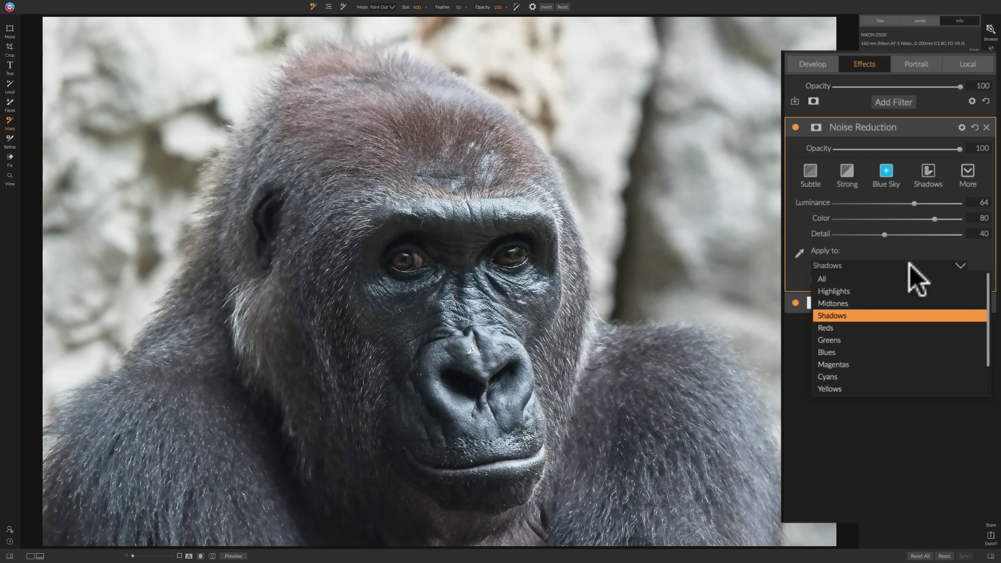
{"action": "left_click", "coordinate": [846, 279]}
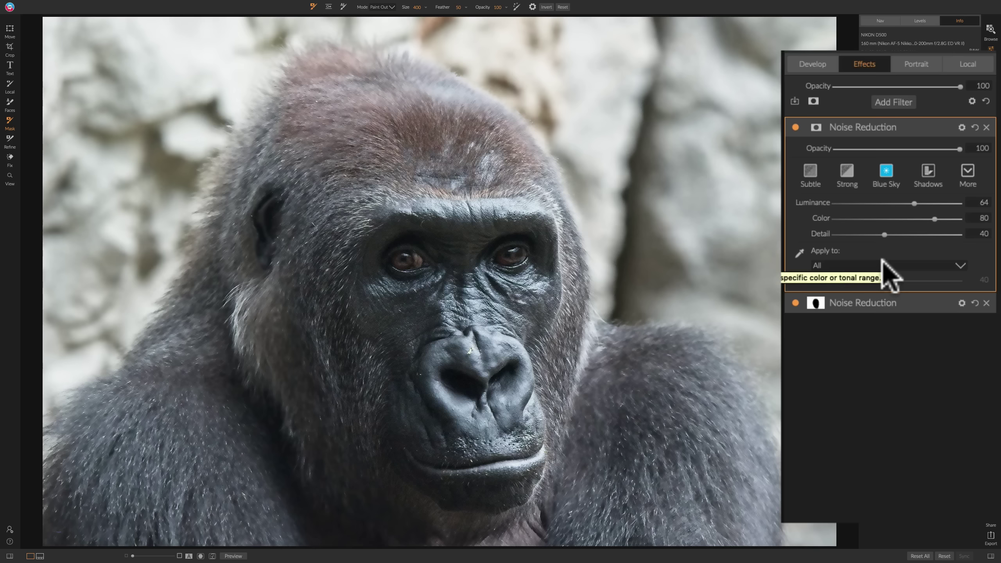
Create a luminosity mask on the upper Noise Reduction filter and display it in Grayscale view mode
{"action": "left_click", "coordinate": [815, 127]}
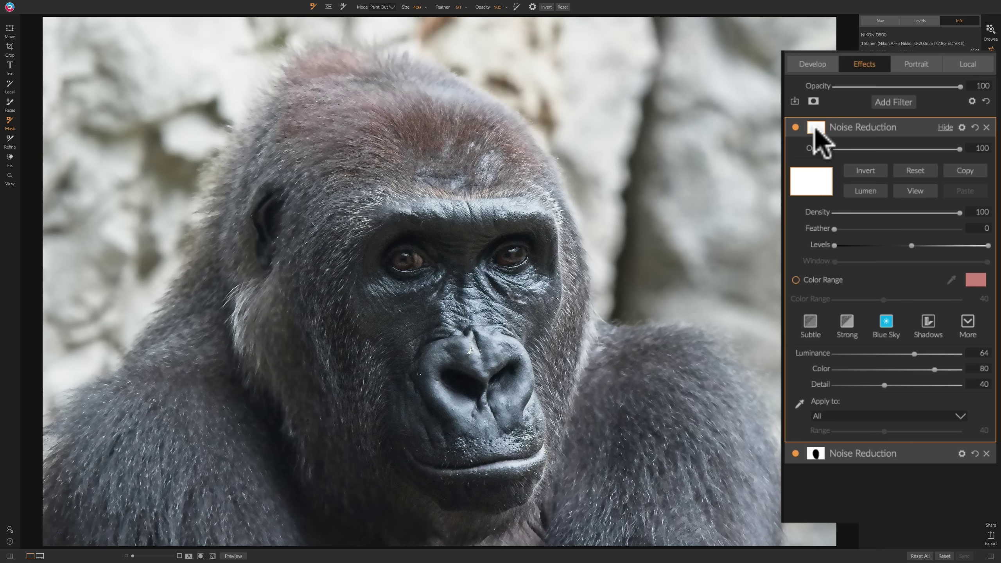
{"action": "left_click", "coordinate": [865, 191]}
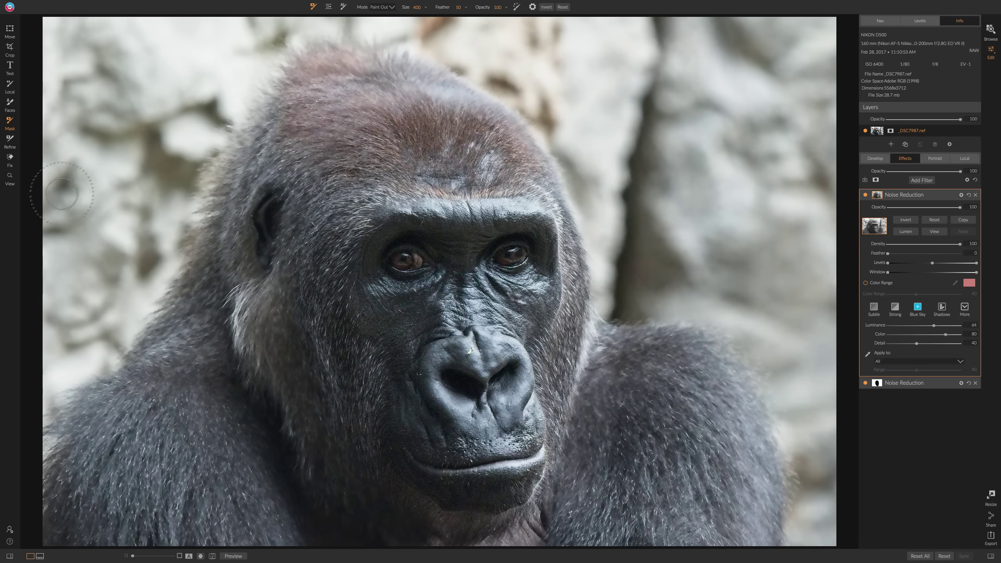
{"action": "left_click", "coordinate": [202, 549]}
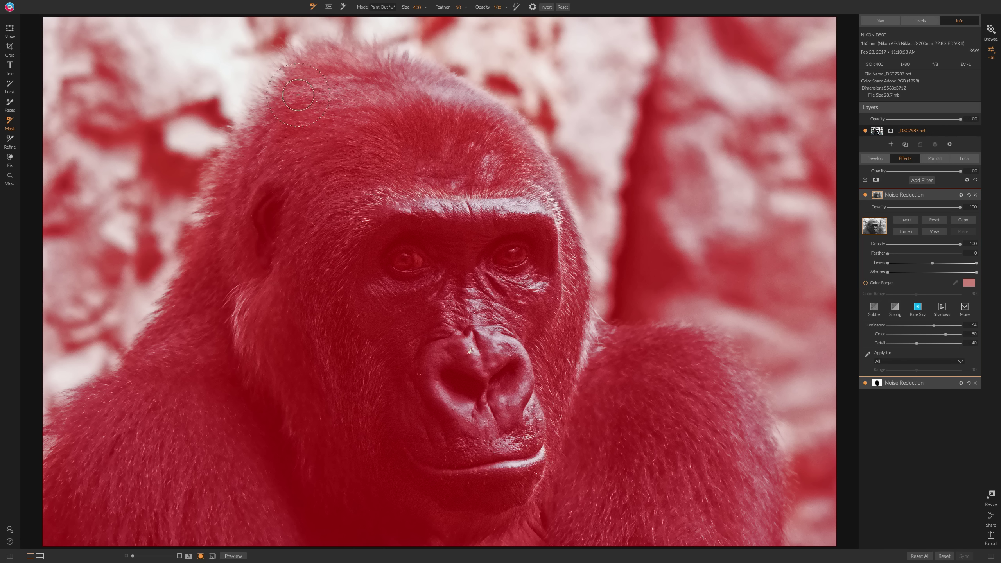
{"action": "mouse_move", "coordinate": [188, 3]}
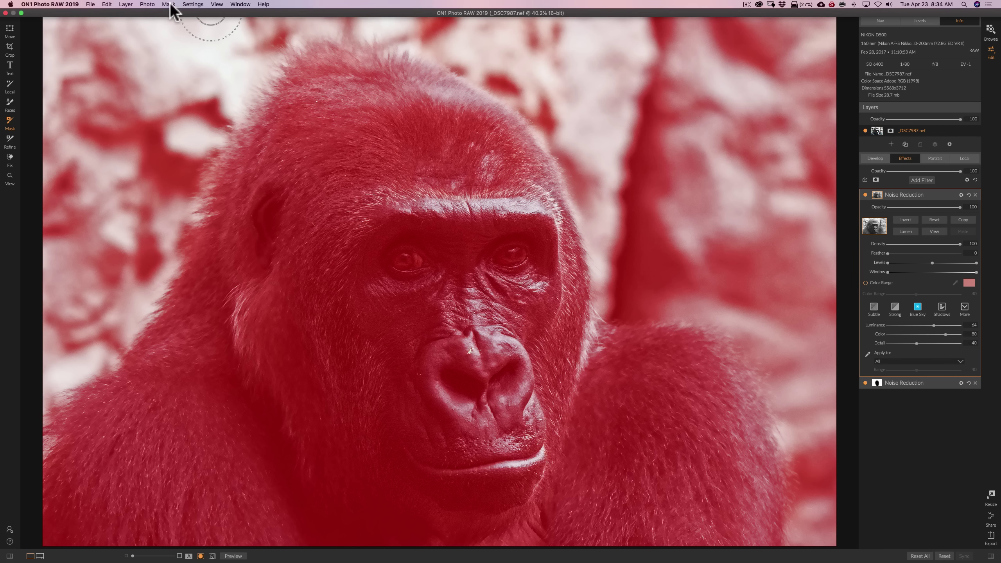
{"action": "left_click", "coordinate": [170, 5]}
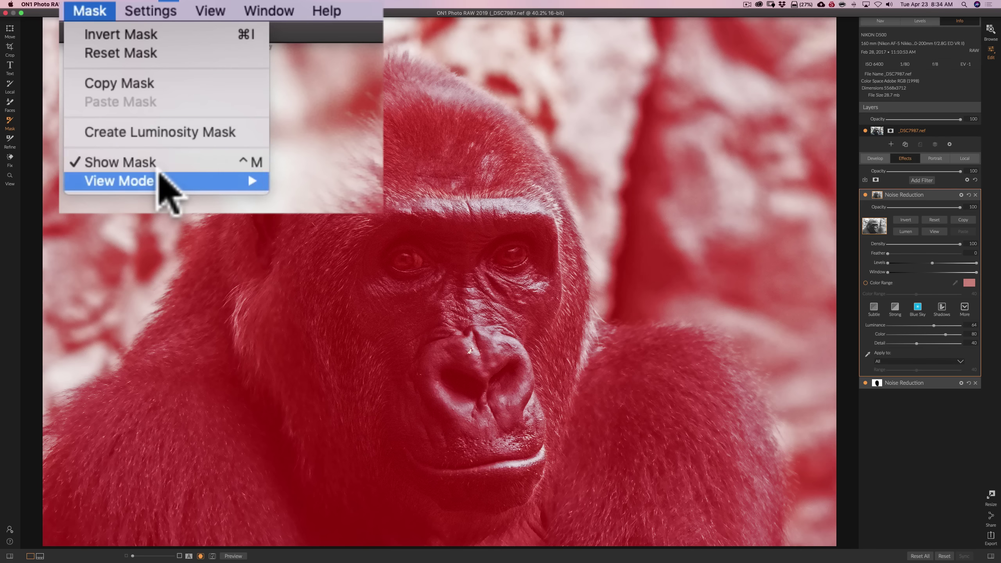
{"action": "mouse_move", "coordinate": [161, 180]}
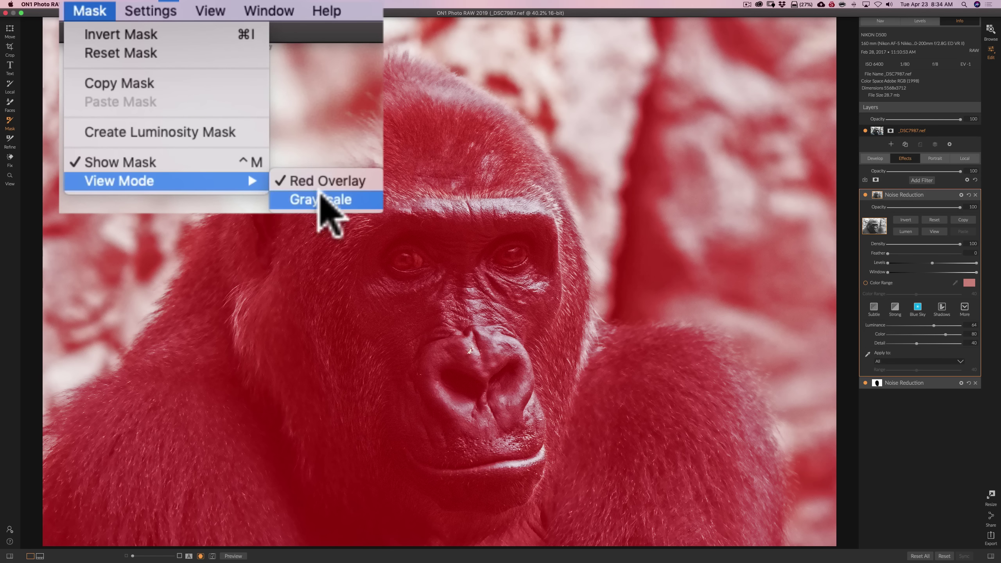
{"action": "left_click", "coordinate": [321, 198]}
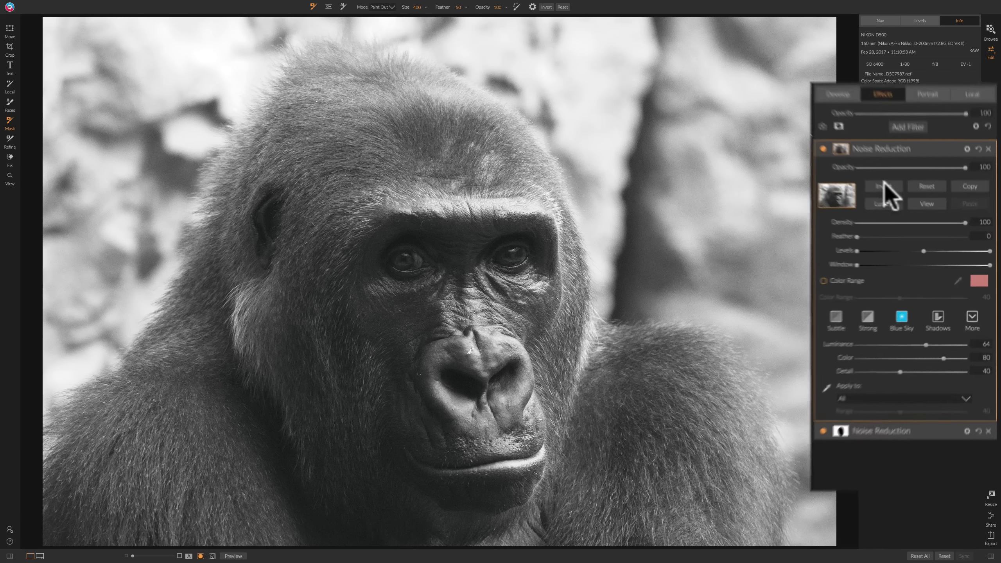
Invert the upper Noise Reduction filter's luminosity mask and hide the mask view
{"action": "left_click", "coordinate": [866, 172]}
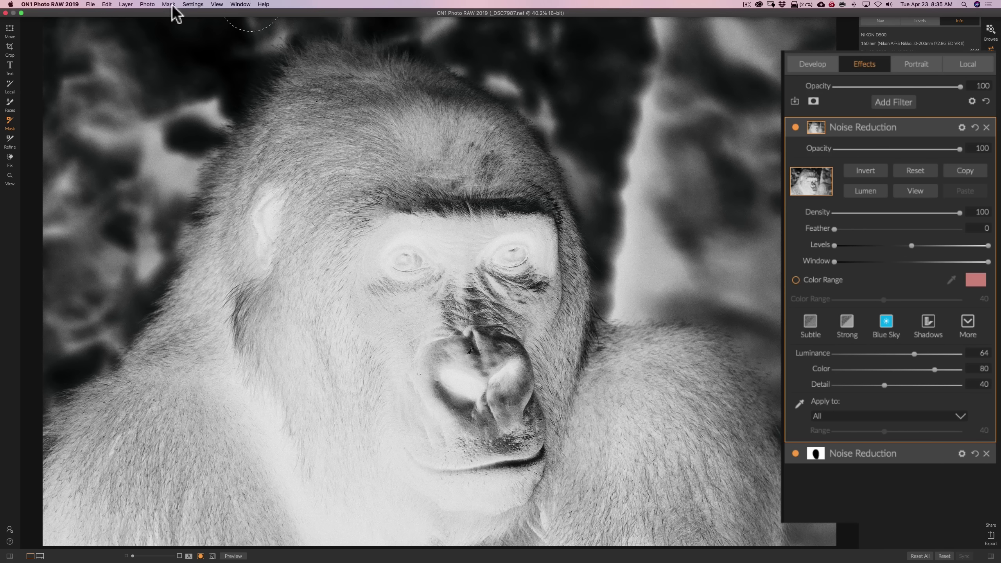
{"action": "left_click", "coordinate": [170, 4]}
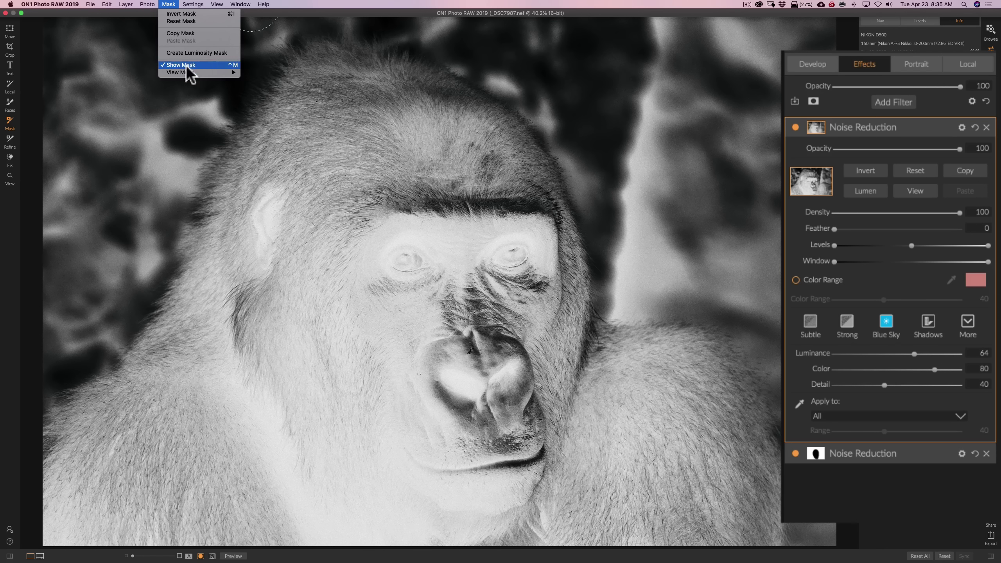
{"action": "left_click", "coordinate": [200, 66]}
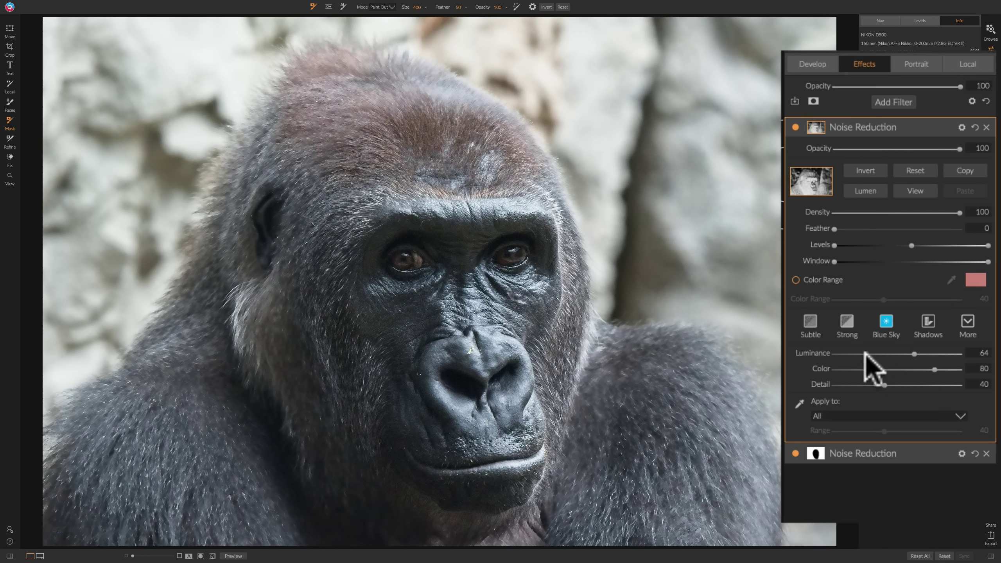
Set the upper Noise Reduction filter's Luminance to 24 and Color to 0, and compare the photo with it off and on
{"action": "left_click_drag", "start_coordinate": [913, 353], "coordinate": [863, 353]}
{"action": "mouse_move", "coordinate": [934, 370]}
{"action": "left_mouse_down"}
{"action": "mouse_move", "coordinate": [824, 371]}
{"action": "mouse_move", "coordinate": [862, 350]}
{"action": "left_mouse_up"}
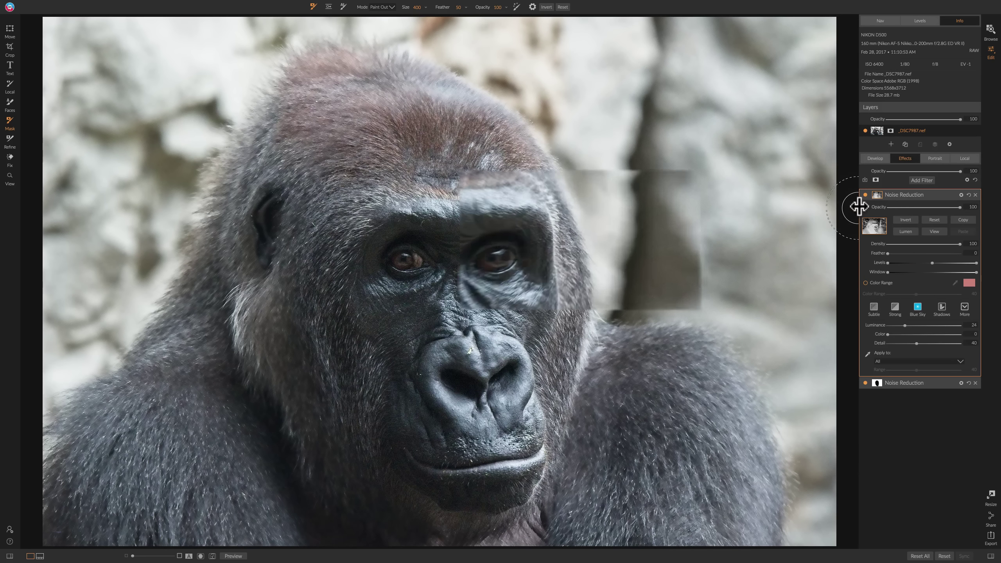
{"action": "left_click", "coordinate": [864, 194]}
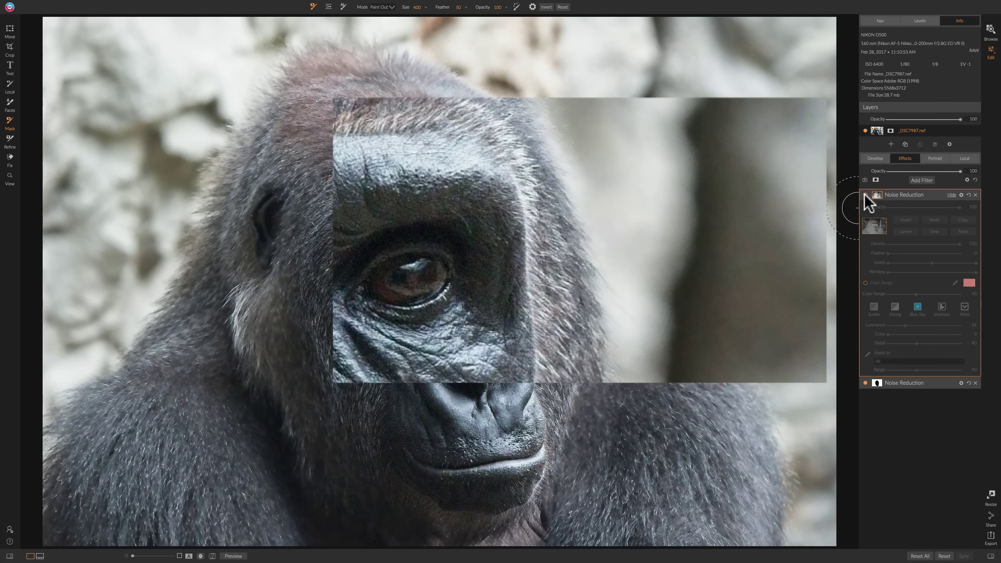
{"action": "left_click", "coordinate": [865, 195]}
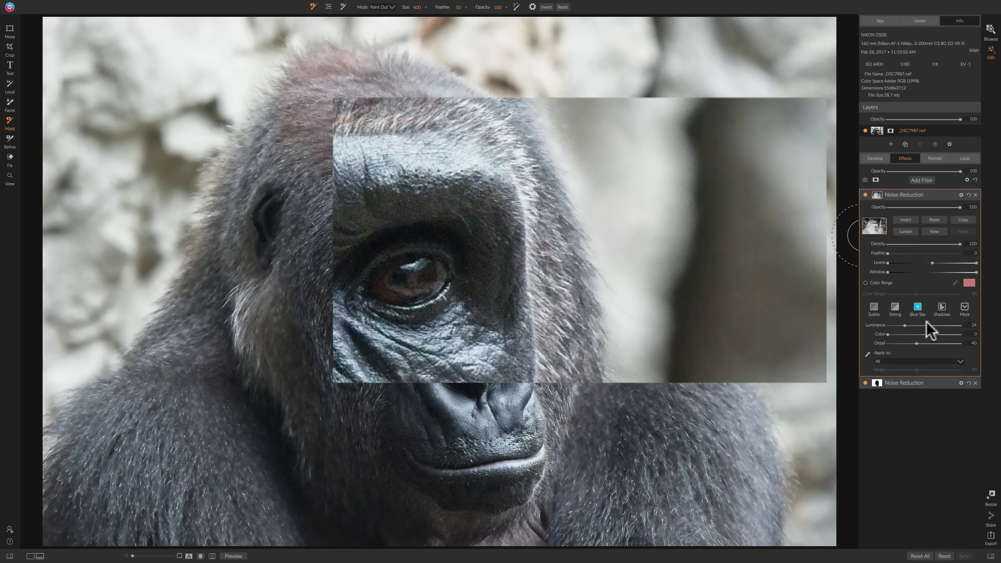
Raise the upper Noise Reduction filter's Luminance to 33 and compare the photo with the filter off and on
{"action": "left_click_drag", "start_coordinate": [904, 324], "coordinate": [910, 324]}
{"action": "left_click", "coordinate": [865, 194]}
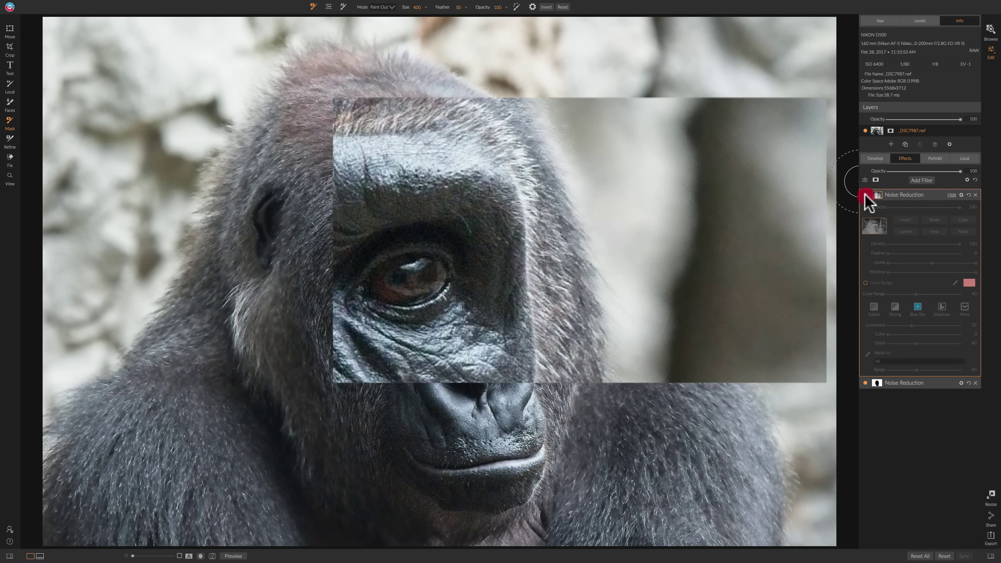
{"action": "left_click", "coordinate": [865, 194]}
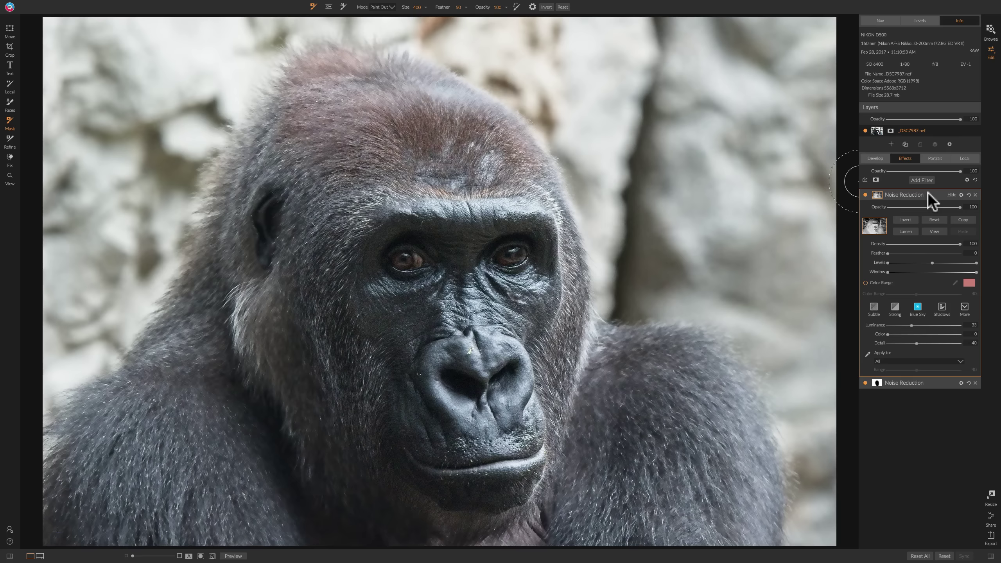
Add a Sharpening filter above the two Noise Reduction filters and apply the Screen style to it
{"action": "left_click", "coordinate": [927, 193]}
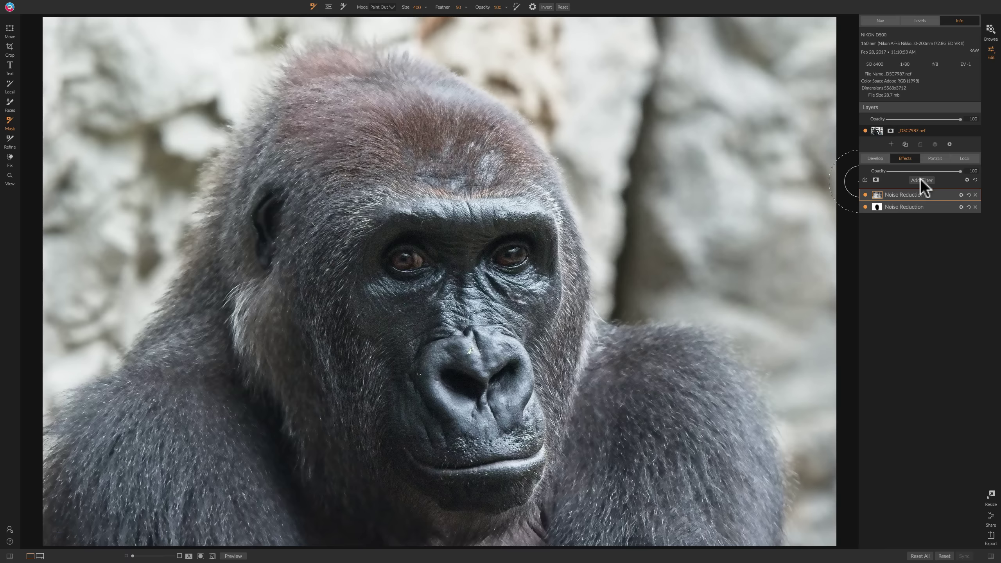
{"action": "left_click", "coordinate": [919, 181]}
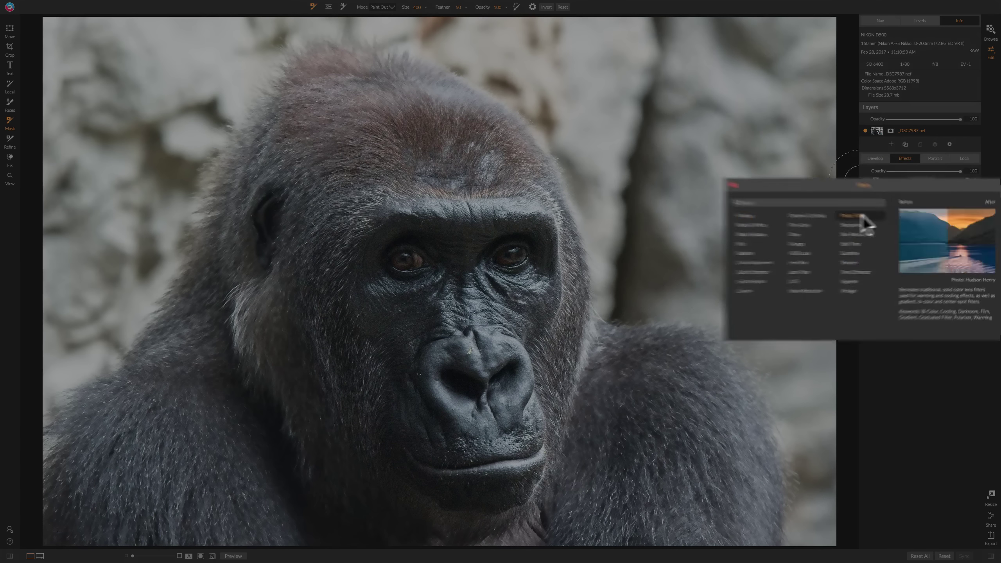
{"action": "left_click", "coordinate": [708, 192]}
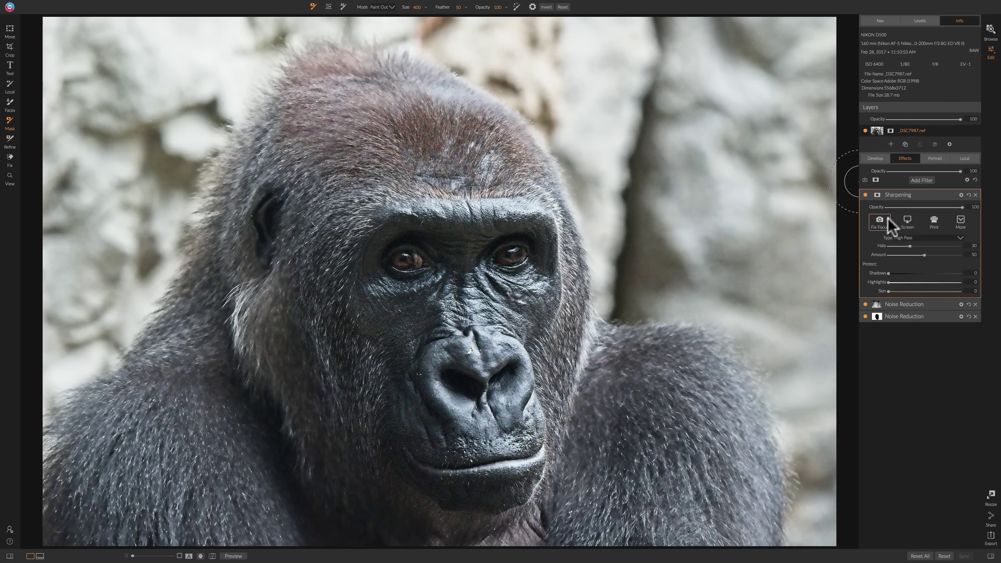
{"action": "left_click", "coordinate": [883, 221]}
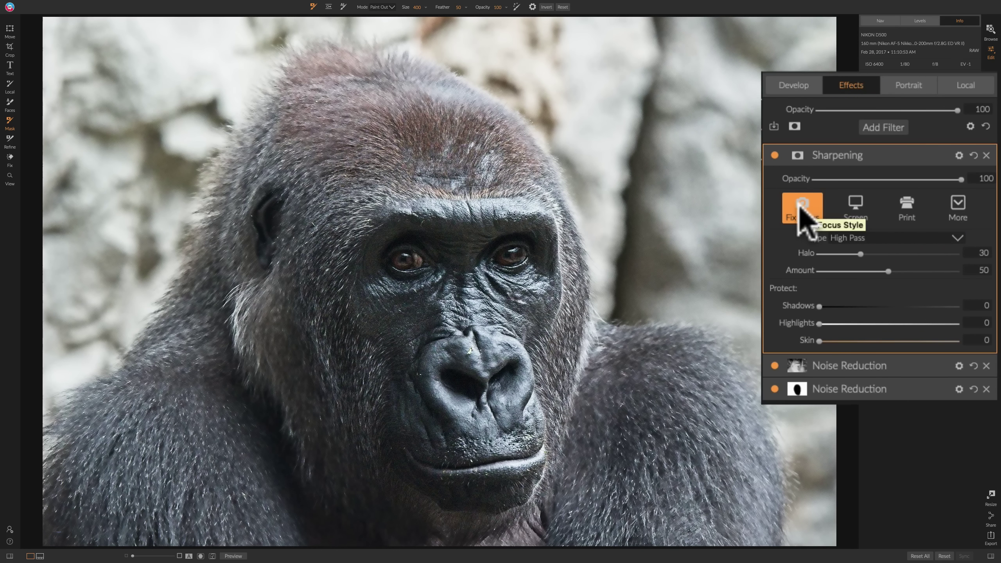
{"action": "left_click", "coordinate": [856, 211]}
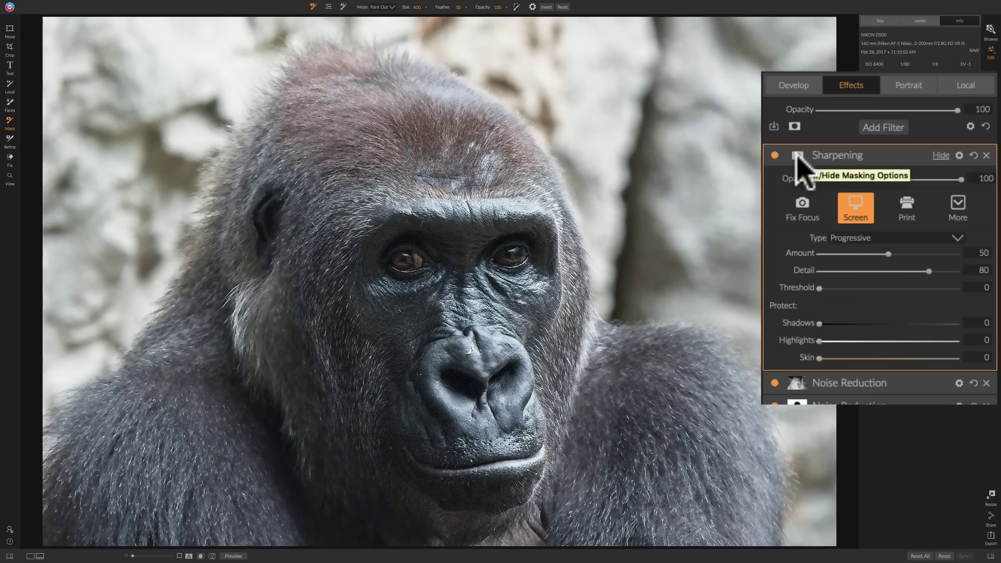
Copy the upper Noise Reduction filter's luminosity mask to the Sharpening filter and check the pasted mask in the mask view
{"action": "left_click", "coordinate": [893, 383]}
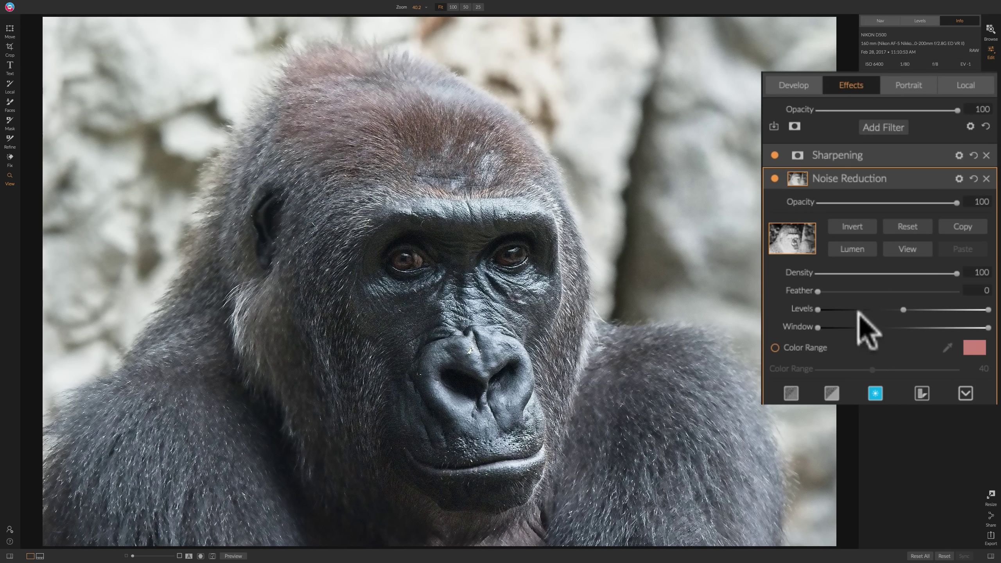
{"action": "left_click", "coordinate": [960, 226]}
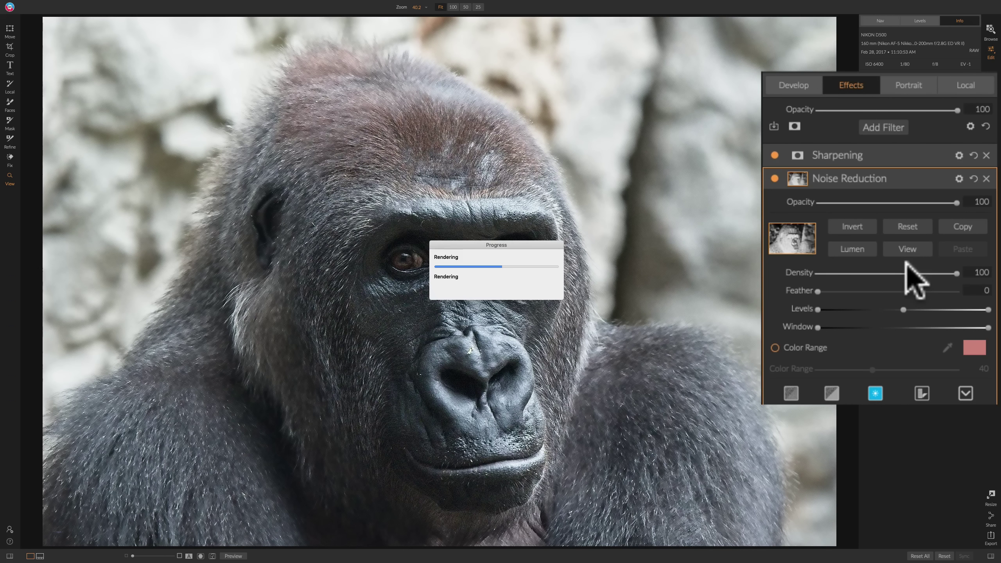
{"action": "left_click", "coordinate": [885, 155]}
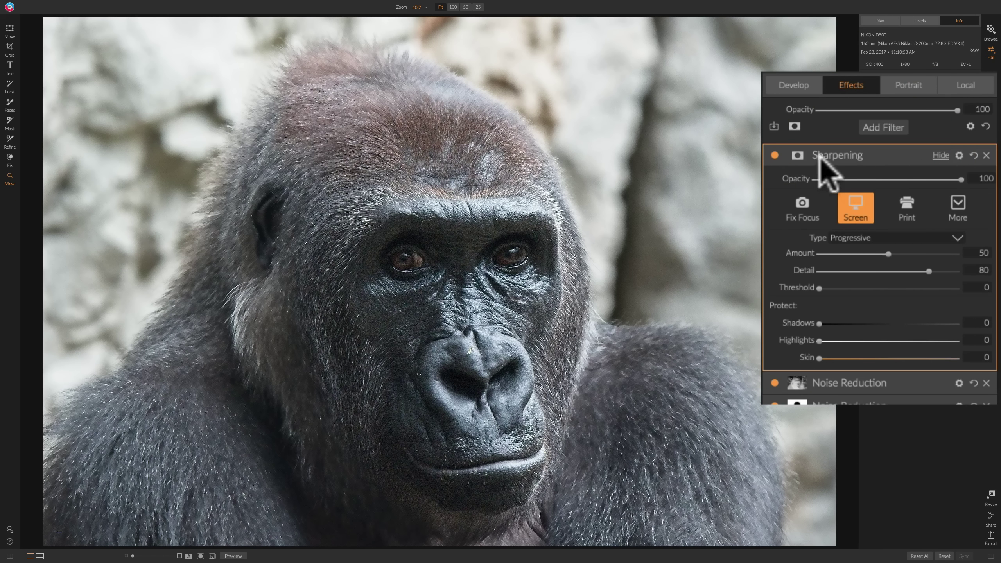
{"action": "left_click", "coordinate": [797, 155]}
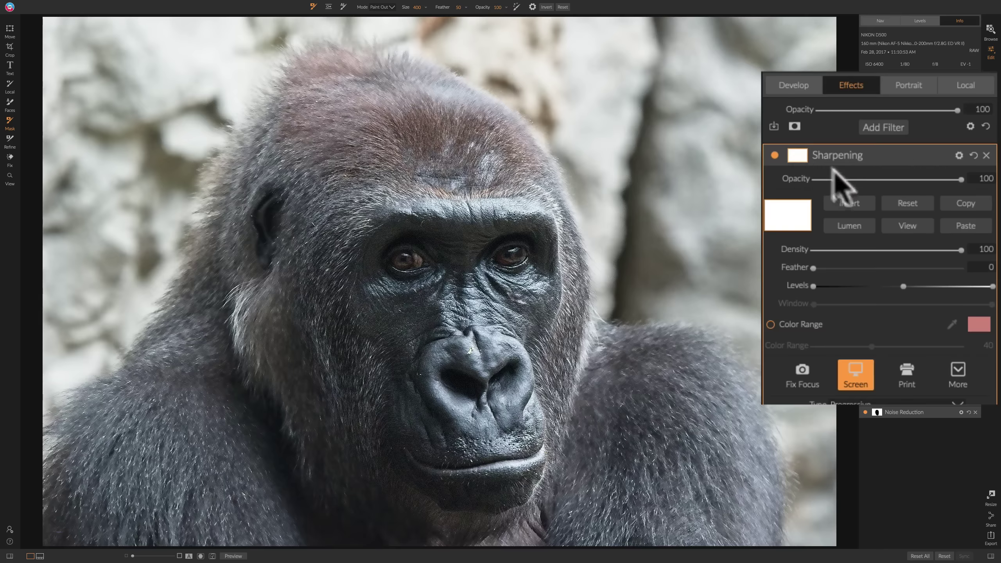
{"action": "left_click", "coordinate": [965, 227]}
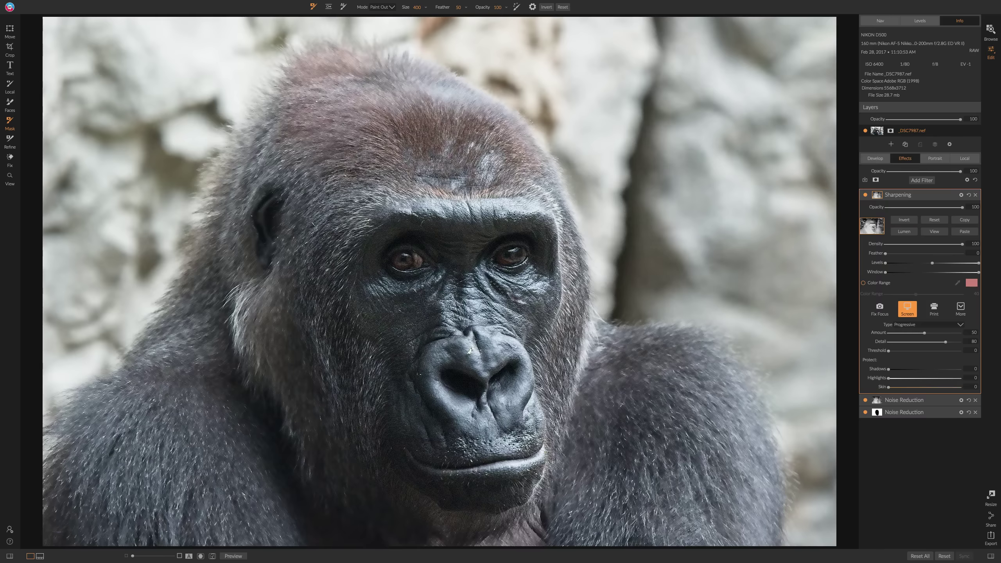
{"action": "left_click", "coordinate": [200, 555]}
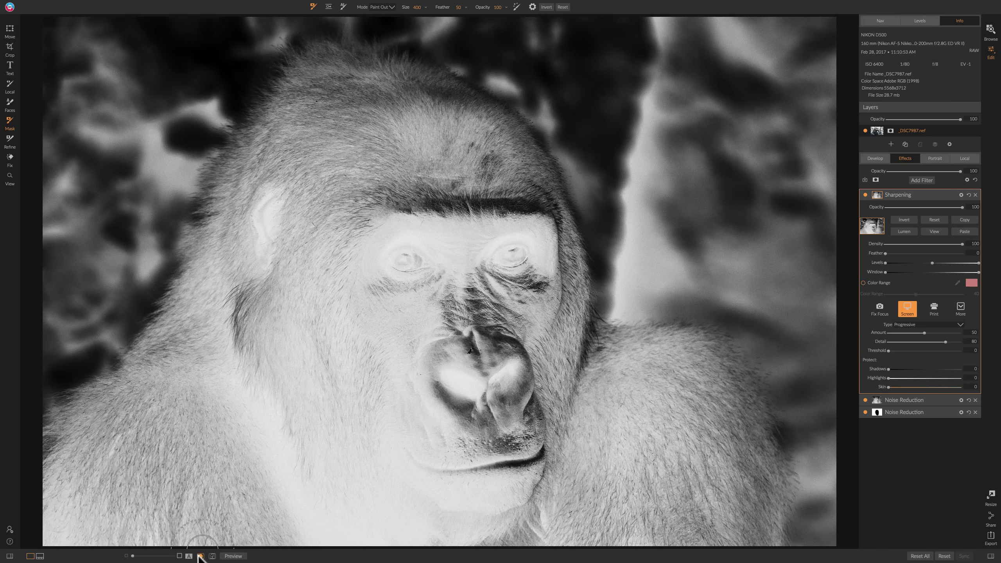
{"action": "left_click", "coordinate": [200, 556]}
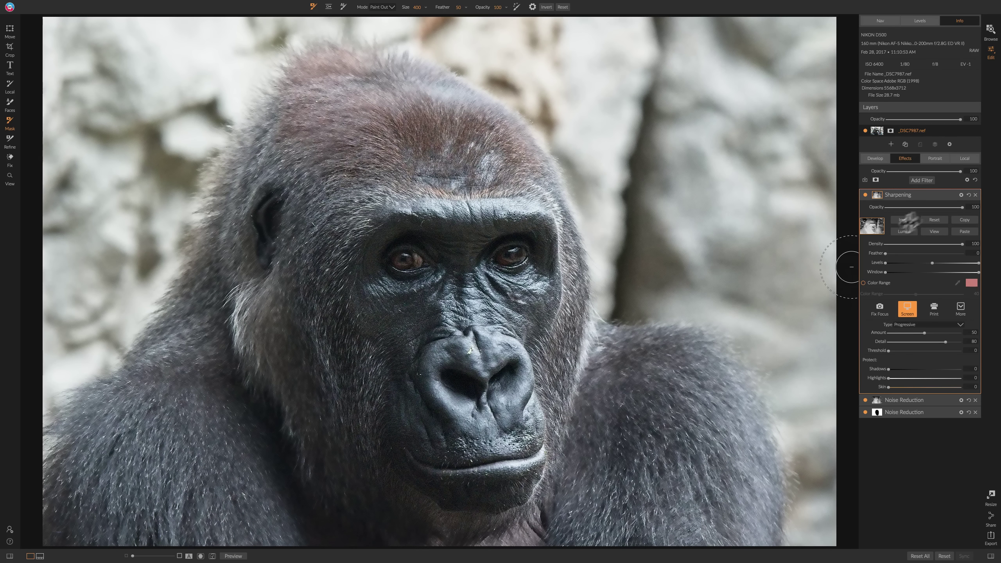
Lower the Sharpening filter's Amount to 44
{"action": "left_click", "coordinate": [922, 193]}
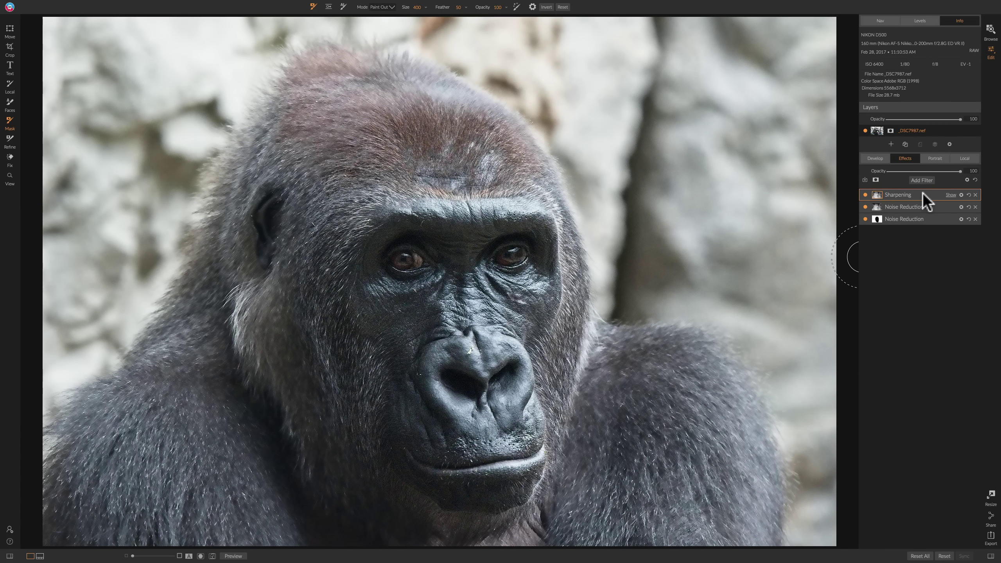
{"action": "left_click", "coordinate": [923, 193]}
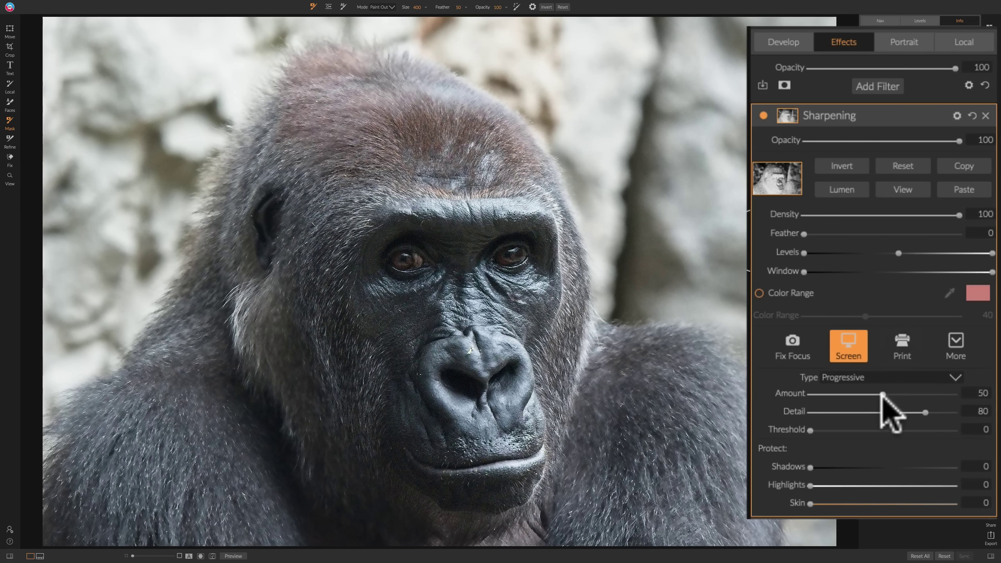
{"action": "left_click_drag", "start_coordinate": [882, 394], "coordinate": [879, 394]}
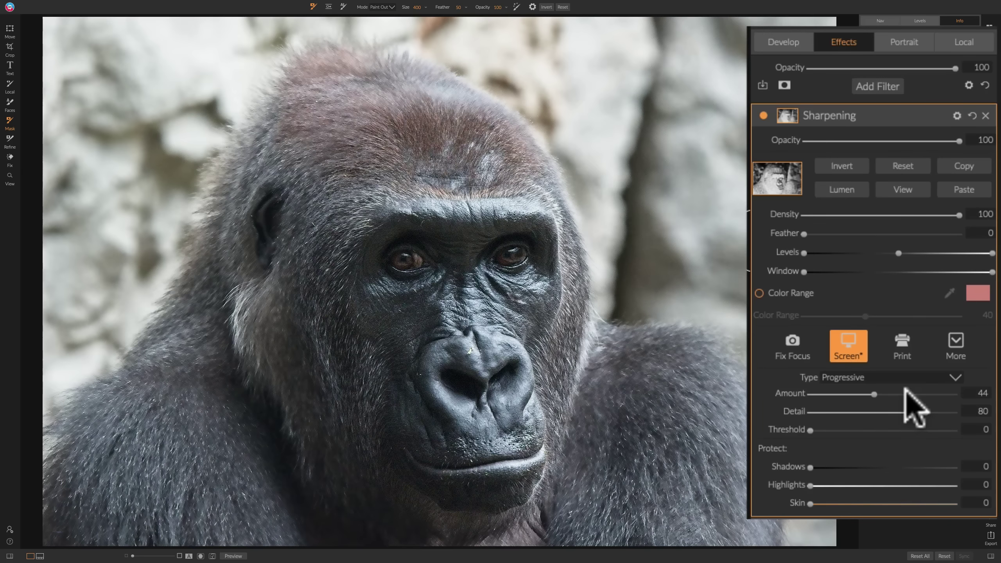
Collapse the Sharpening filter and add a Vignette filter above it with the Big Softy style
{"action": "left_click", "coordinate": [921, 191]}
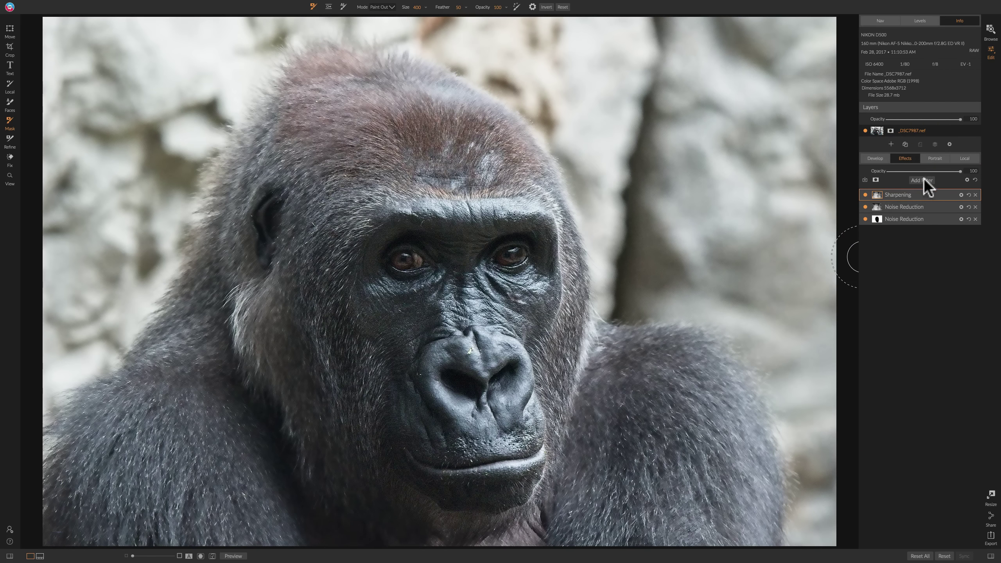
{"action": "left_click", "coordinate": [923, 180]}
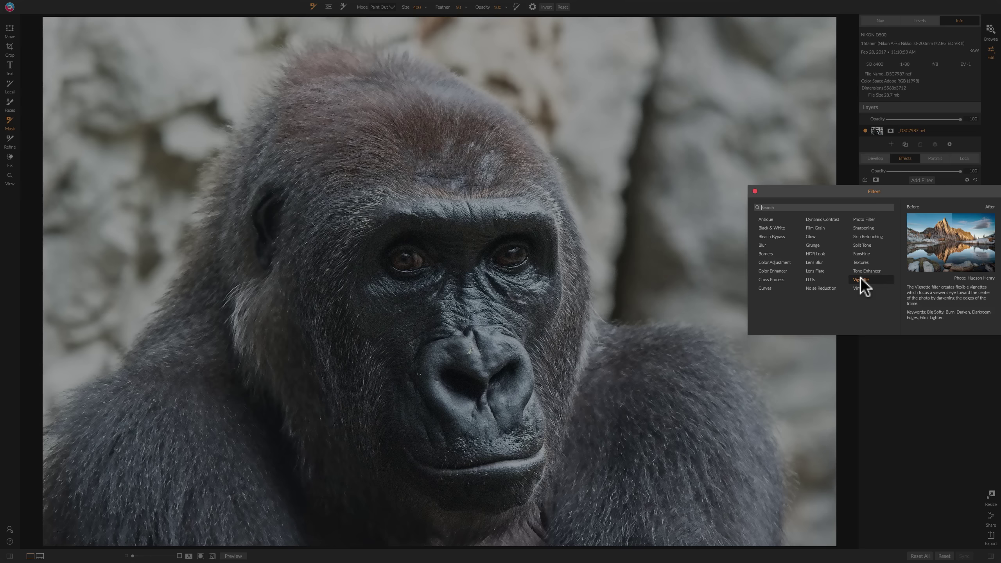
{"action": "left_click", "coordinate": [859, 278]}
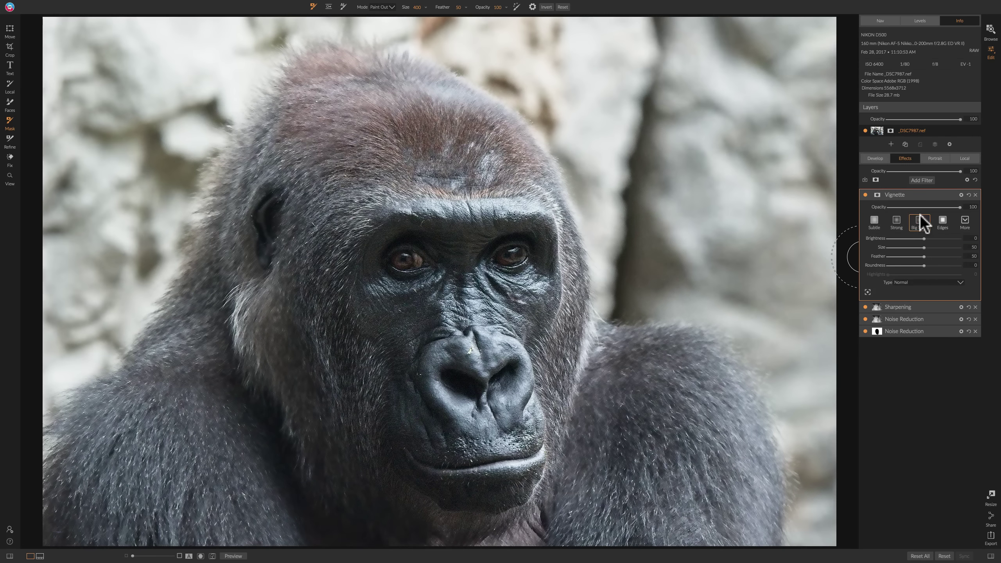
{"action": "left_click", "coordinate": [920, 217]}
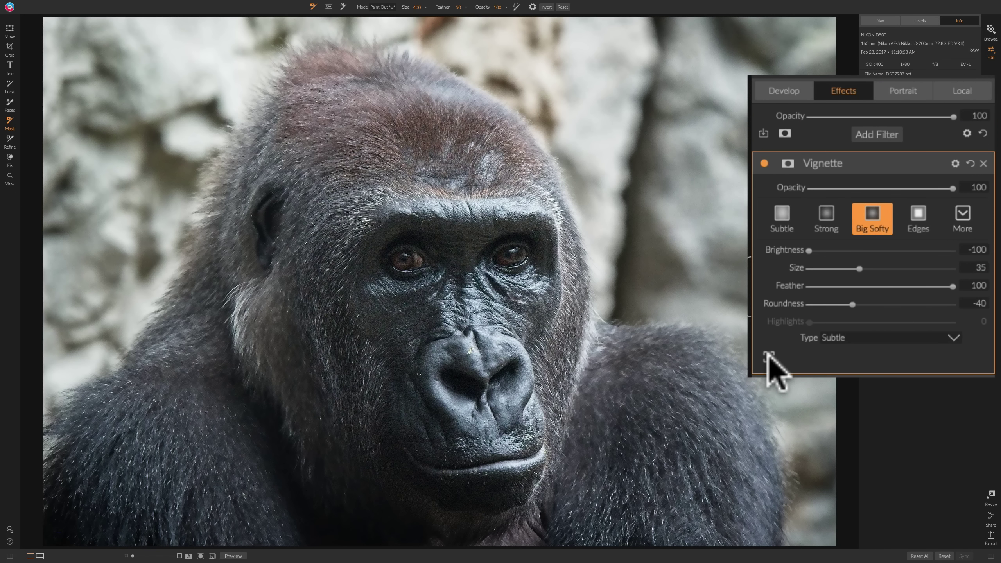
Move the vignette's center down to the gorilla's nose and compare the photo with the Vignette filter off and on
{"action": "left_click", "coordinate": [768, 357]}
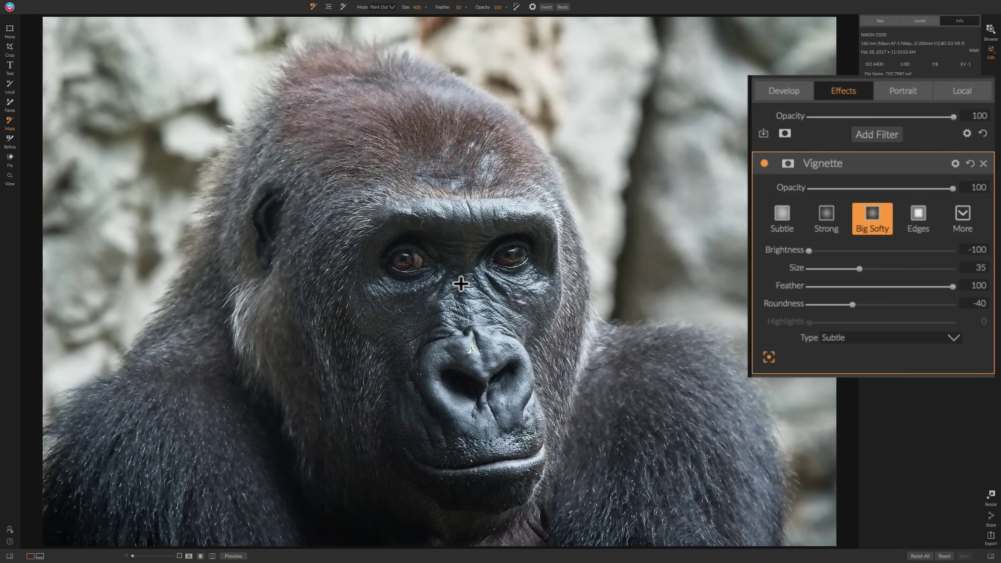
{"action": "mouse_move", "coordinate": [460, 272]}
{"action": "left_mouse_down"}
{"action": "mouse_move", "coordinate": [398, 358]}
{"action": "mouse_move", "coordinate": [558, 357]}
{"action": "mouse_move", "coordinate": [471, 330]}
{"action": "mouse_move", "coordinate": [454, 308]}
{"action": "mouse_move", "coordinate": [440, 358]}
{"action": "left_mouse_up"}
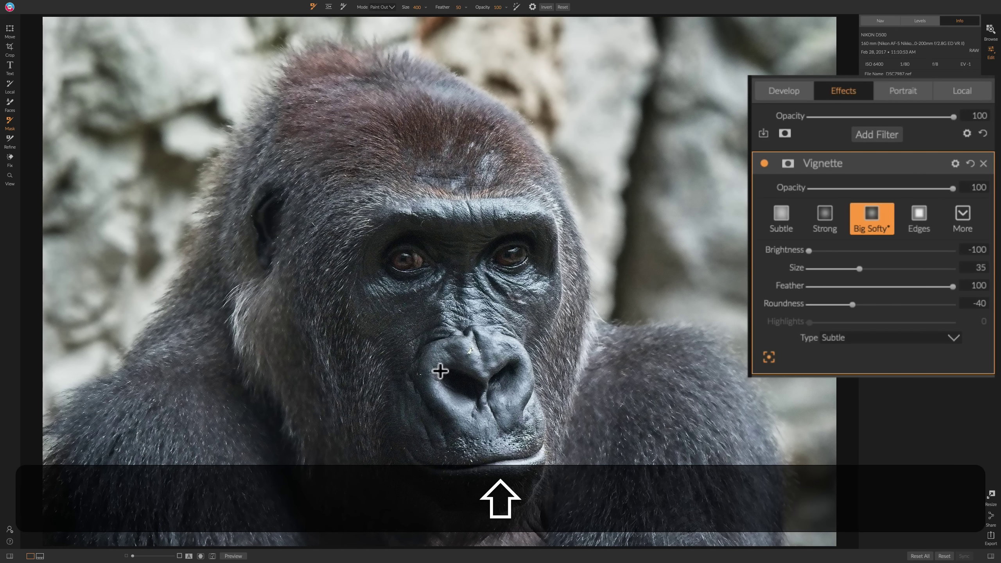
{"action": "left_click", "coordinate": [764, 163]}
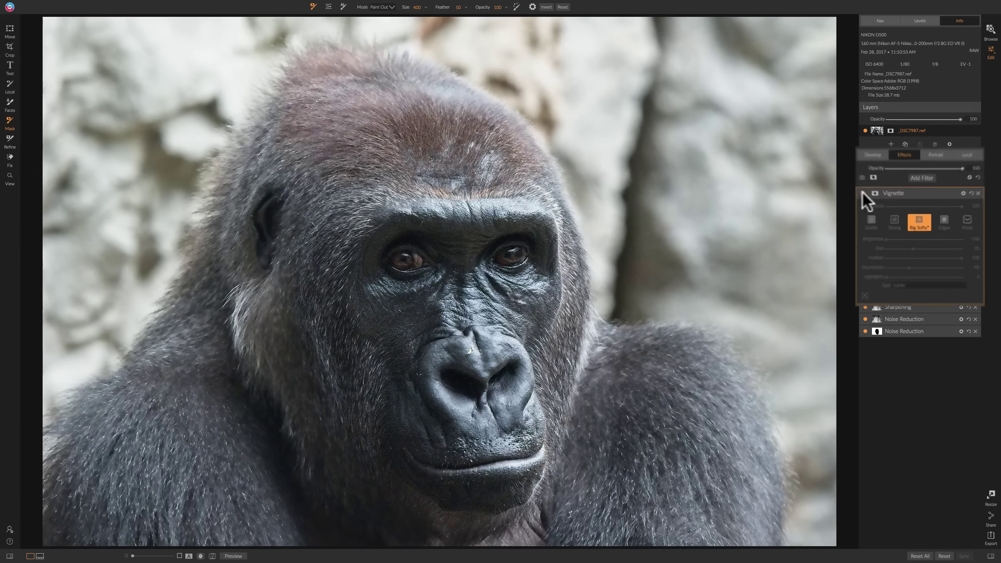
{"action": "left_click", "coordinate": [864, 193]}
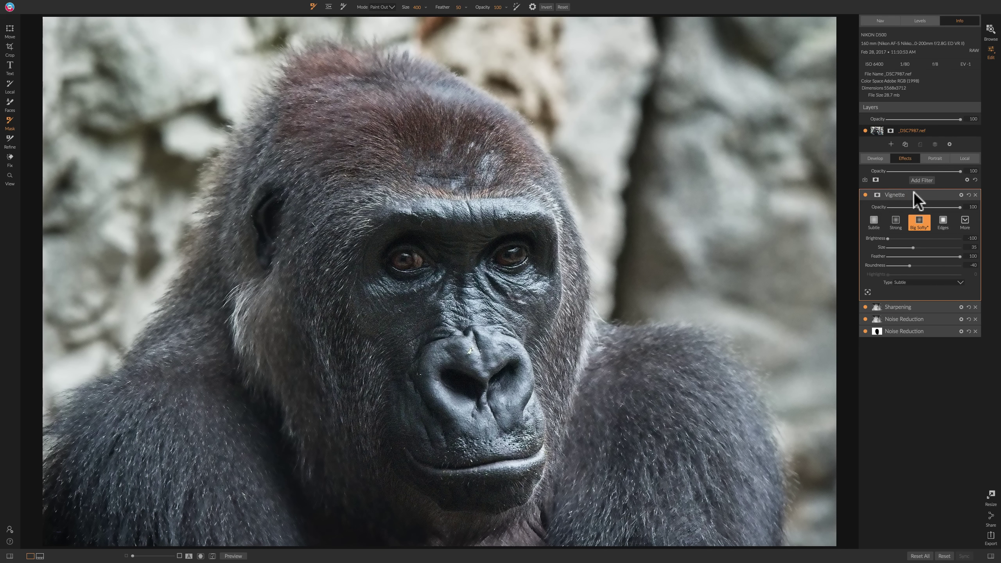
Compare the fully edited photo with the original twice, ending on the edited version, and collapse the Vignette filter
{"action": "key", "text": "backslash"}
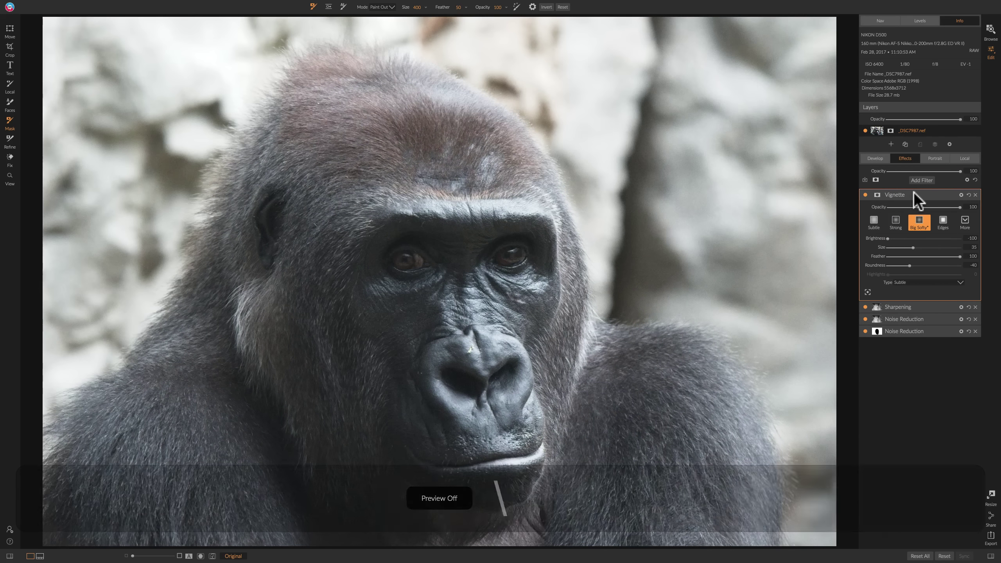
{"action": "key", "text": "backslash"}
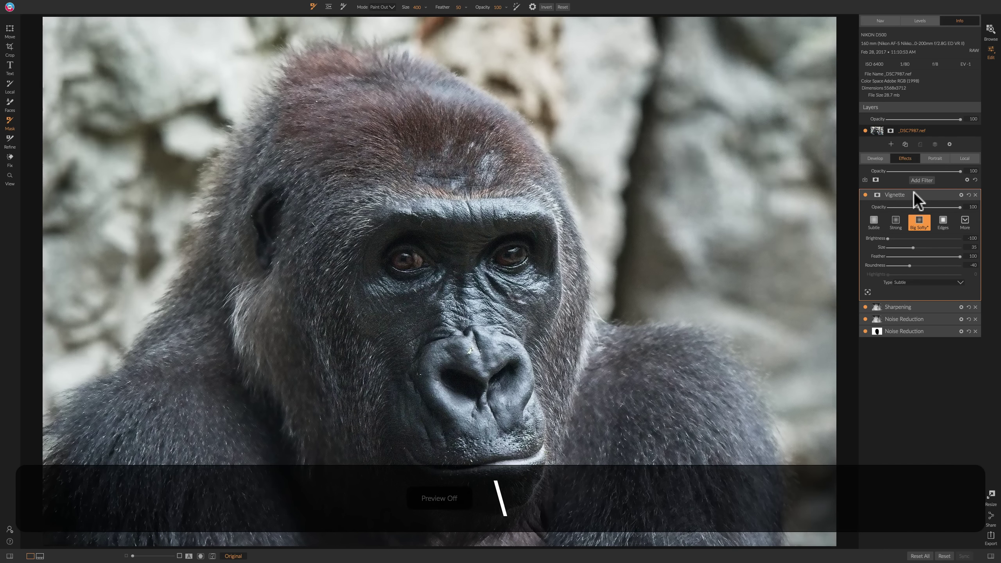
{"action": "key", "text": "backslash"}
{"action": "key", "text": "backslash"}
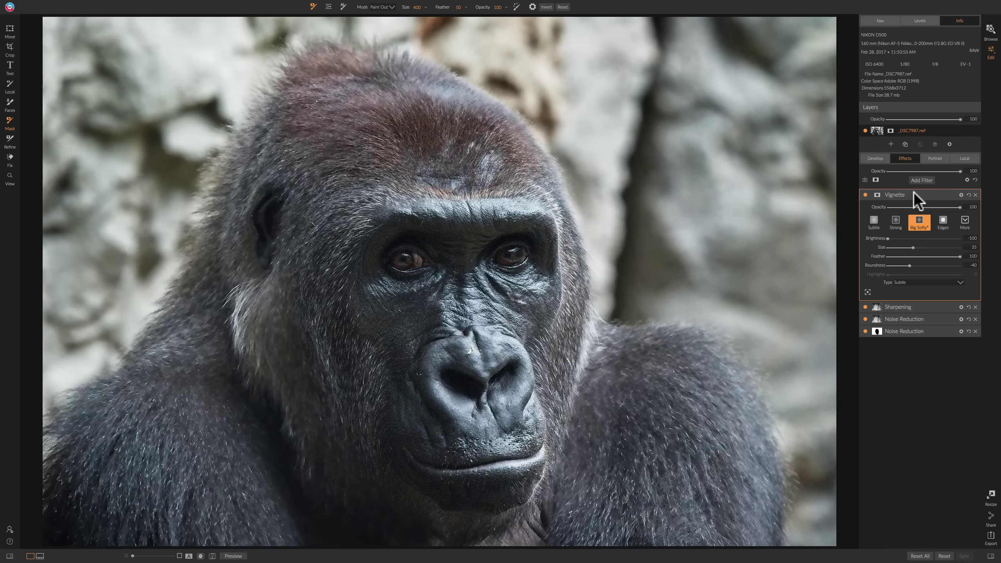
{"action": "left_click", "coordinate": [913, 193]}
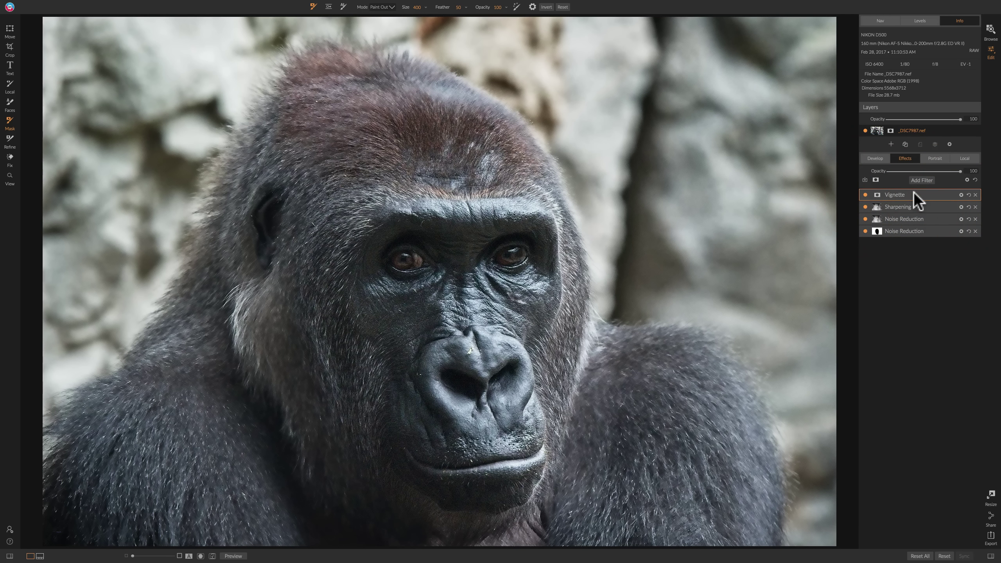